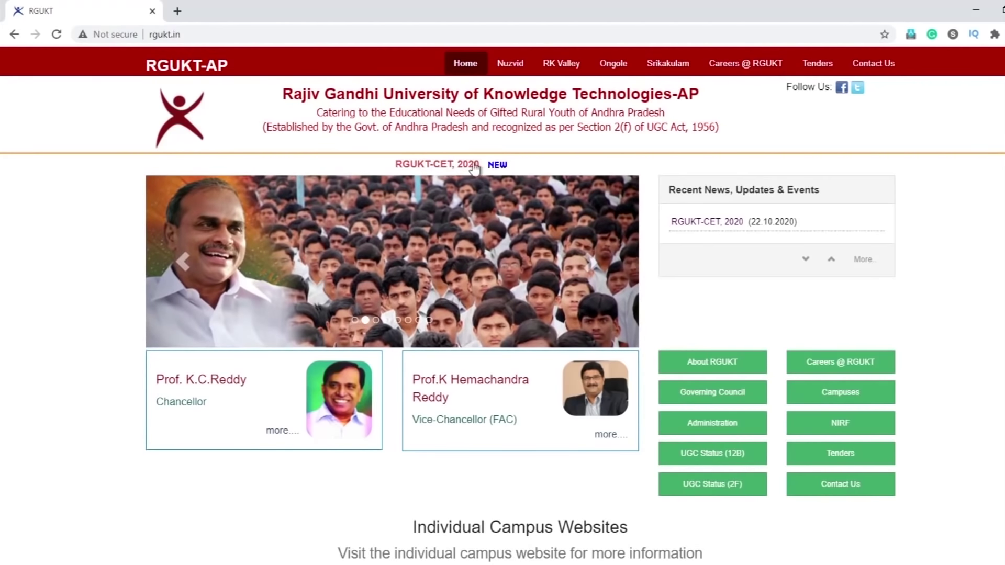
- Open the RGUKT-CET, 2020 notice and go through its Apply Online link to the online application instructions
left_click(686, 223)
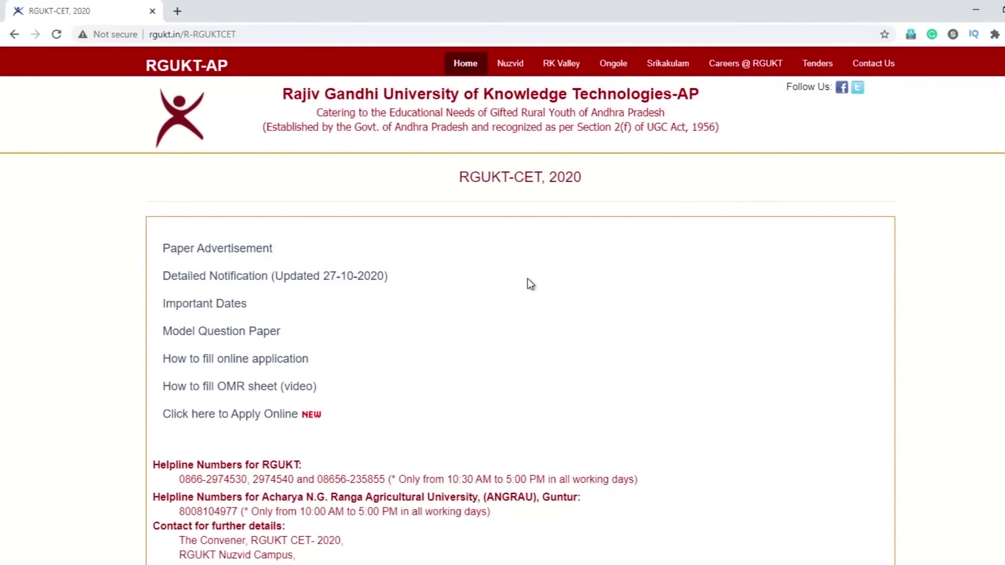
scroll(530, 284, "down", 1)
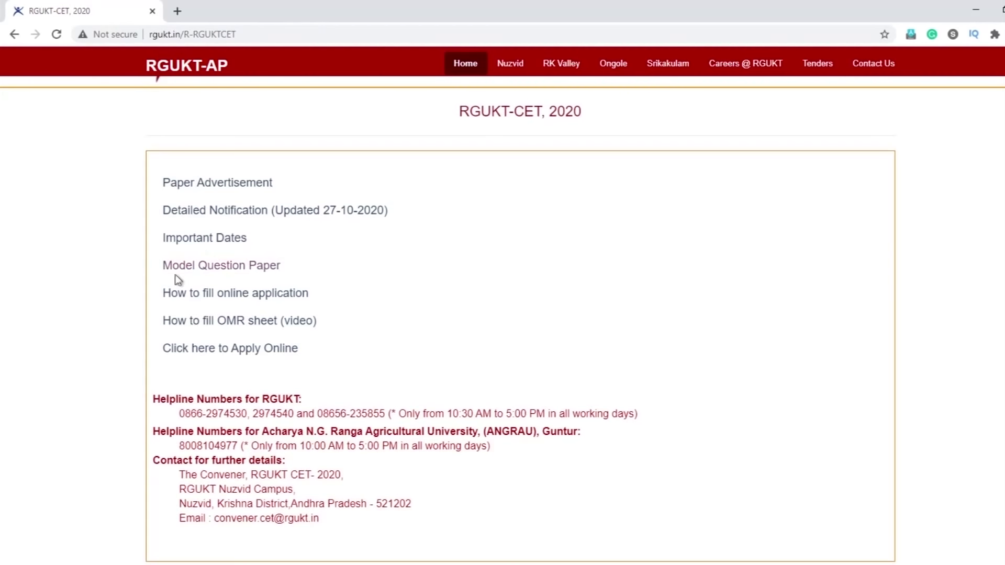
left_click(234, 349)
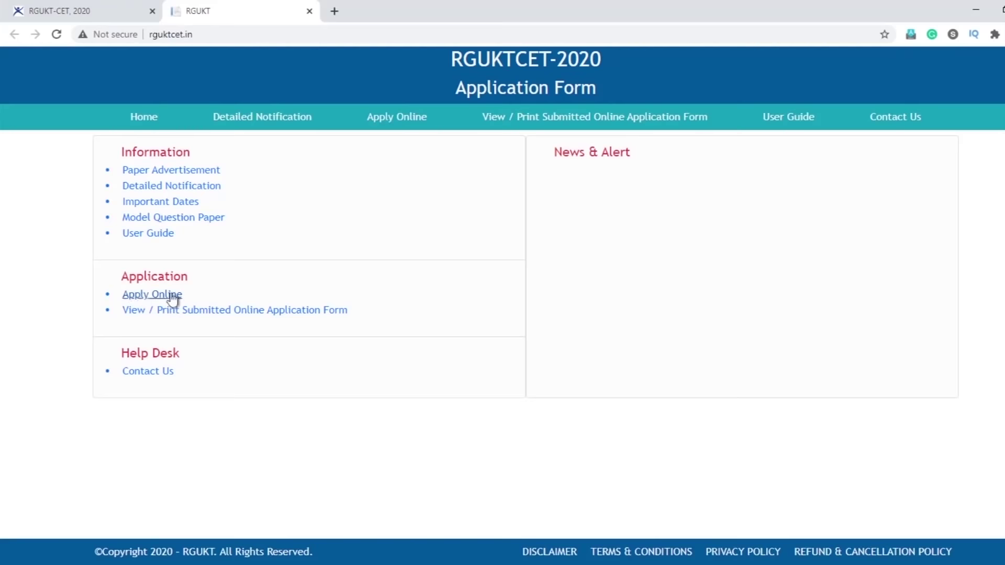
left_click(155, 295)
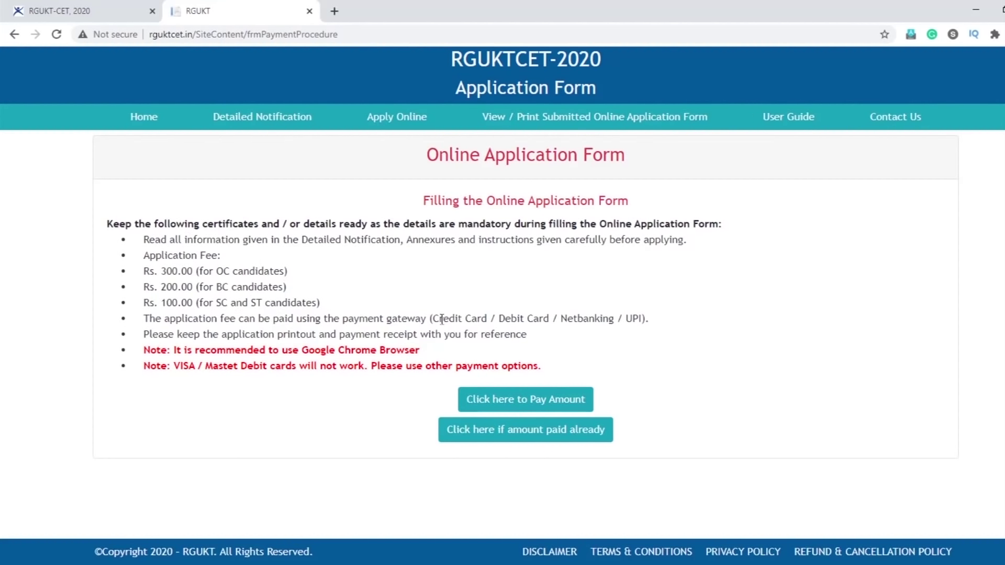
- Read the payment gateway, debit card and browser notes in the instructions and proceed to paying the application fee
left_click_drag(432, 318, 647, 318)
left_click_drag(175, 366, 278, 376)
left_click(229, 398)
left_click_drag(177, 350, 421, 350)
left_click(294, 401)
left_click(473, 402)
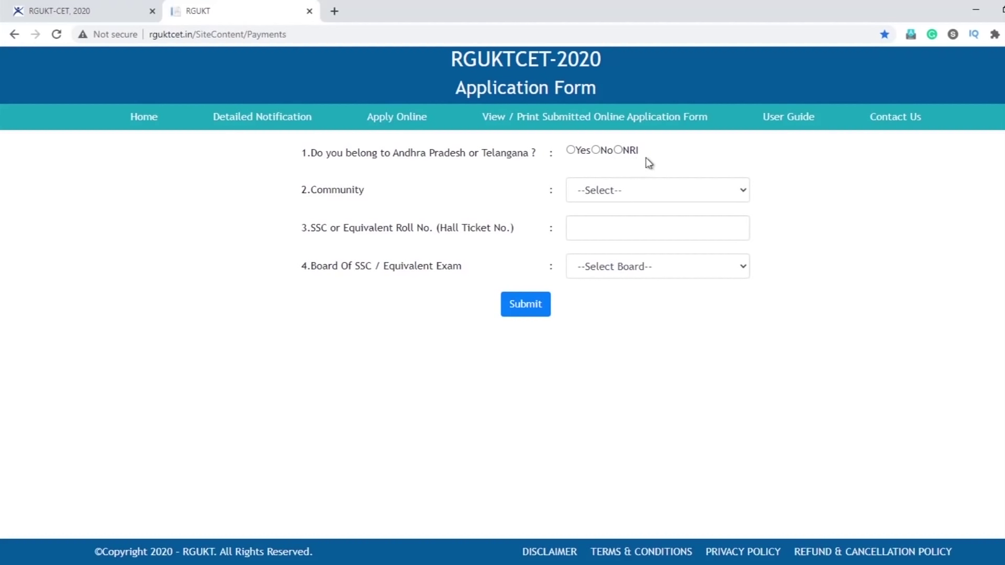
- Answer Yes to belonging to Andhra Pradesh or Telangana and set the community to BC-B
left_click(574, 167)
left_click(573, 155)
left_click(600, 200)
left_click(612, 190)
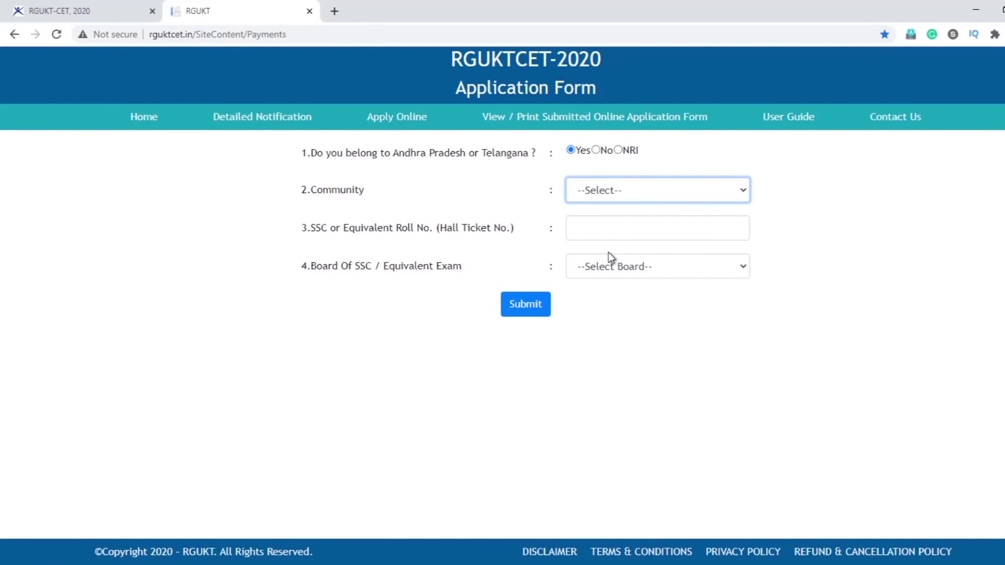
key("Down")
key("Down")
key("Down")
- Enter the SSC hall ticket number, choose the A.P. SSC Board as the exam board, and submit the details
left_click(600, 220)
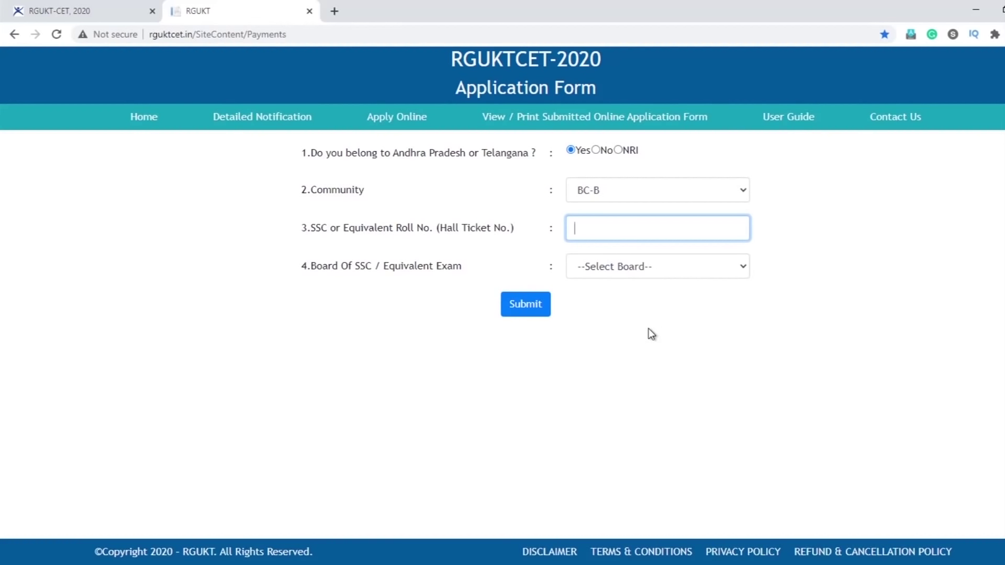
type("2005")
left_click(622, 265)
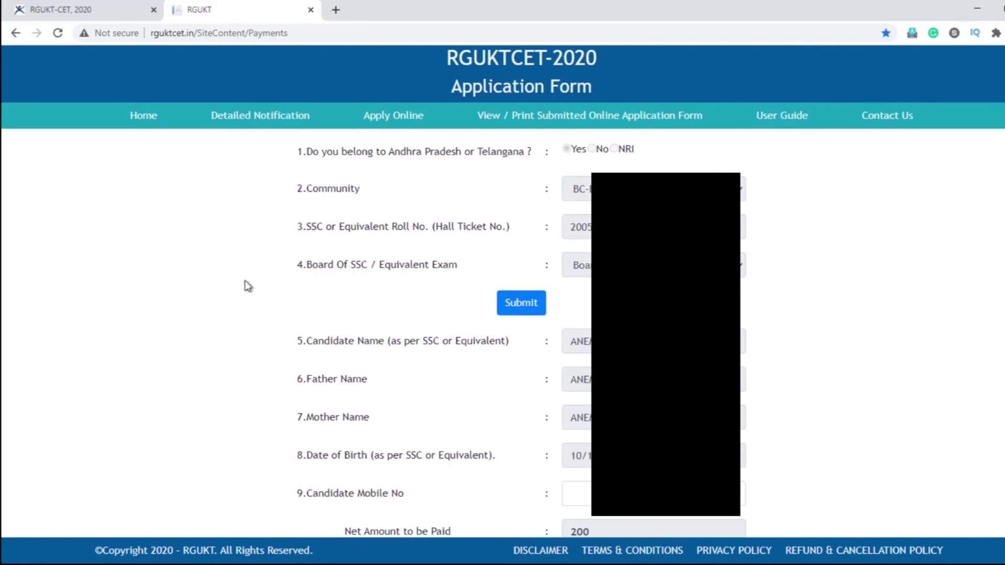
- Fill in the candidate's mobile number and proceed to the payment gateway
scroll(248, 287, "down", 1)
scroll(256, 280, "down", 1)
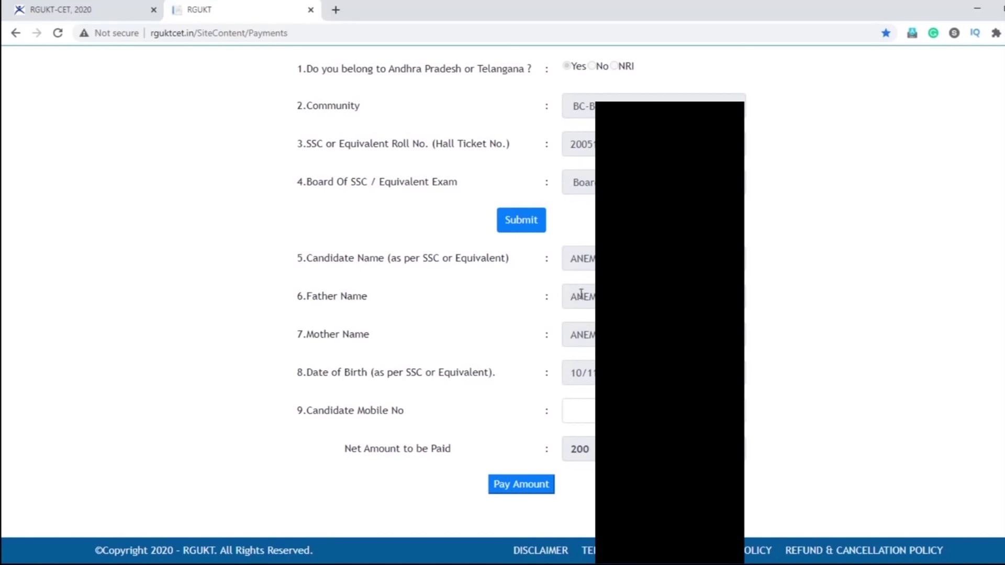
left_click(578, 410)
type("77")
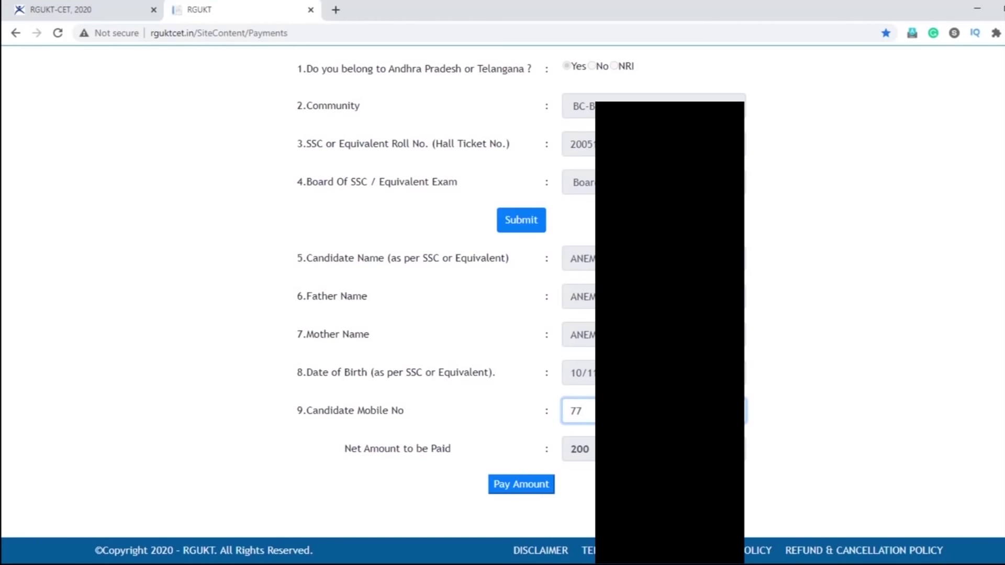
type("948")
left_click(521, 484)
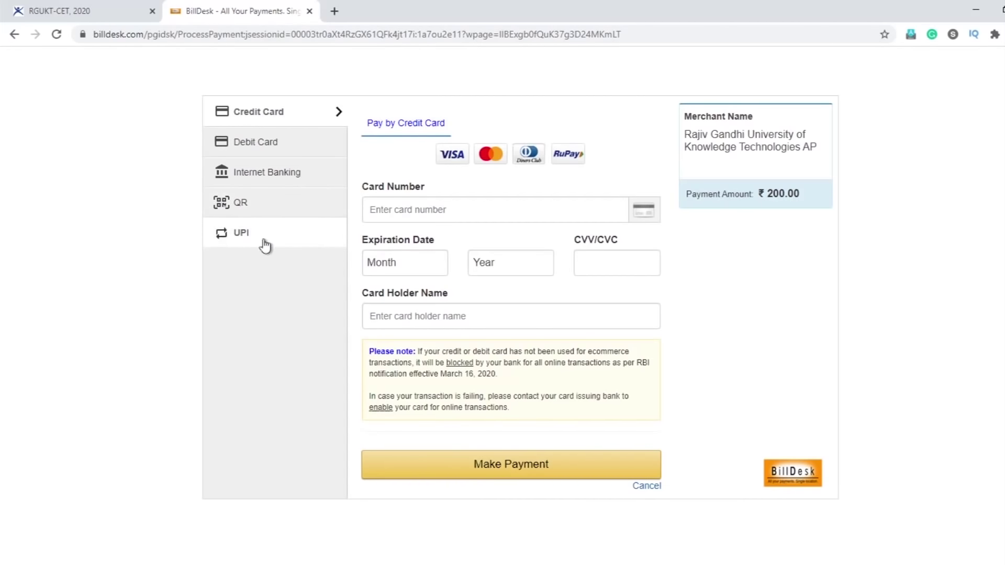
- Choose QR payment with BHIM UPI and reveal the QR code to pay the fee
left_click(230, 207)
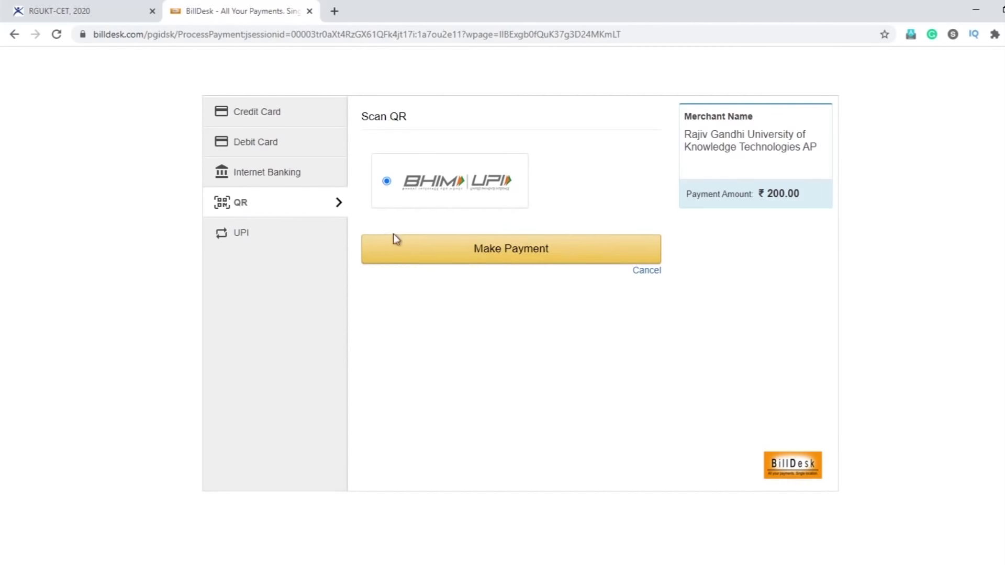
left_click(480, 254)
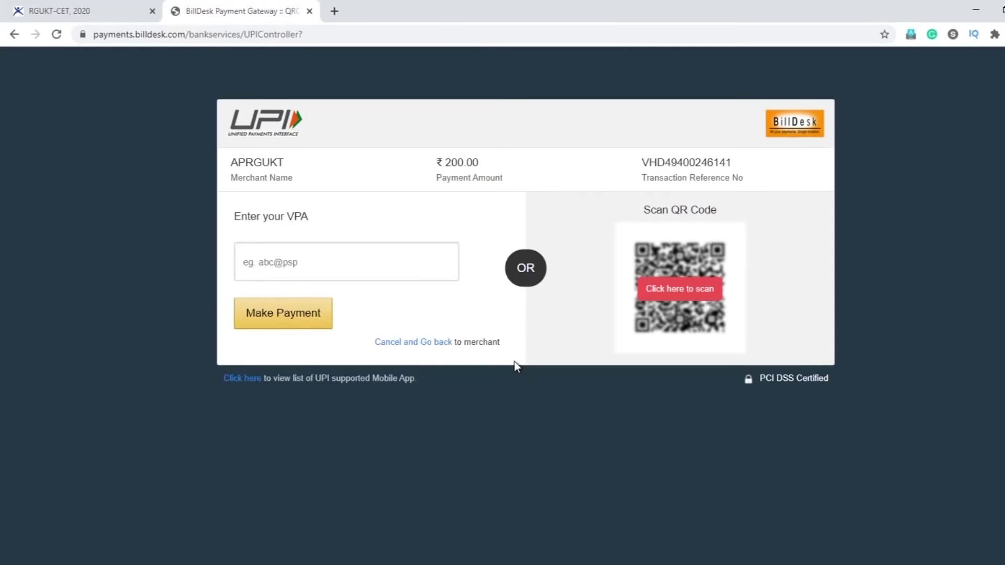
left_click(678, 291)
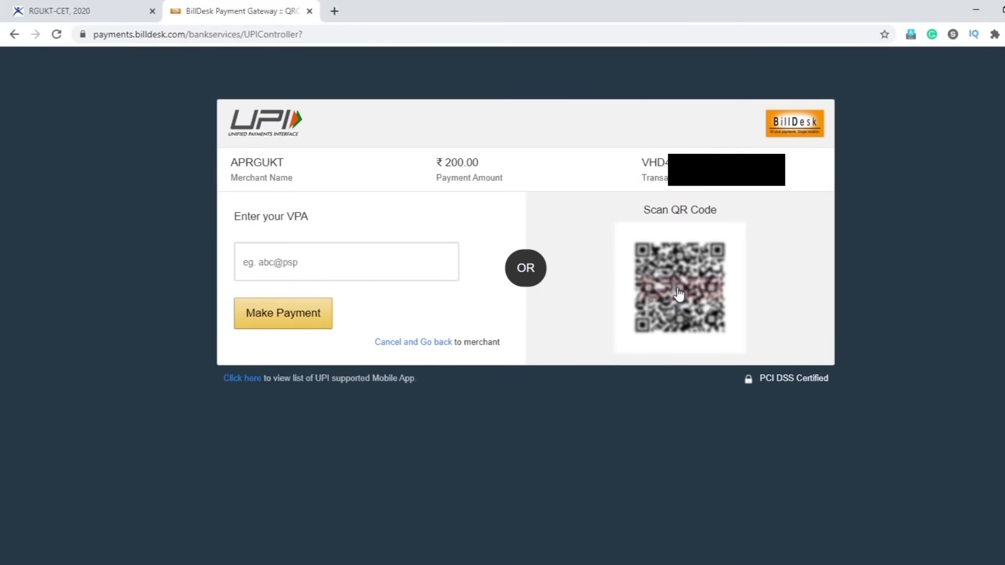
left_click(678, 291)
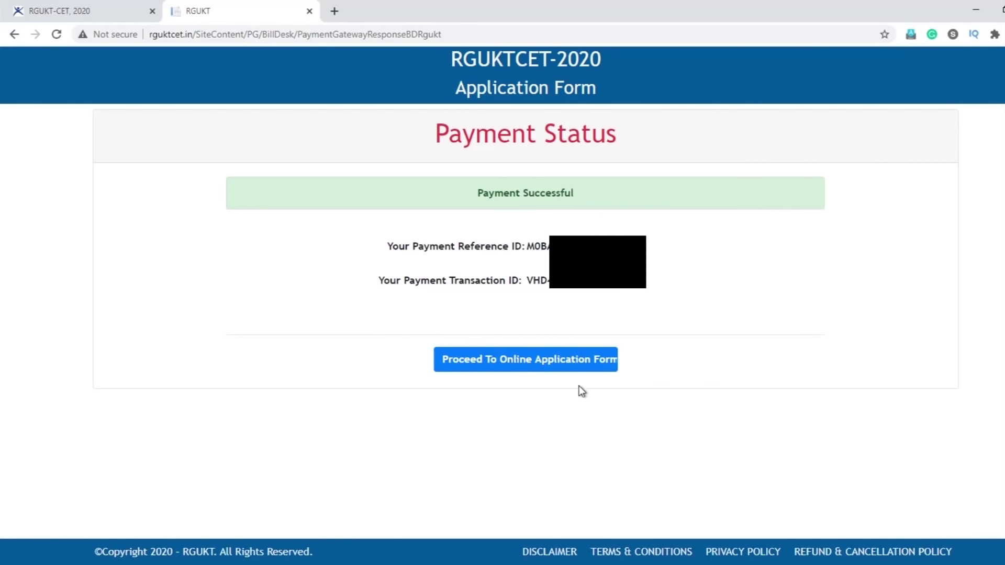
- Proceed to the online application form and look over its Personal Information section
left_click(514, 366)
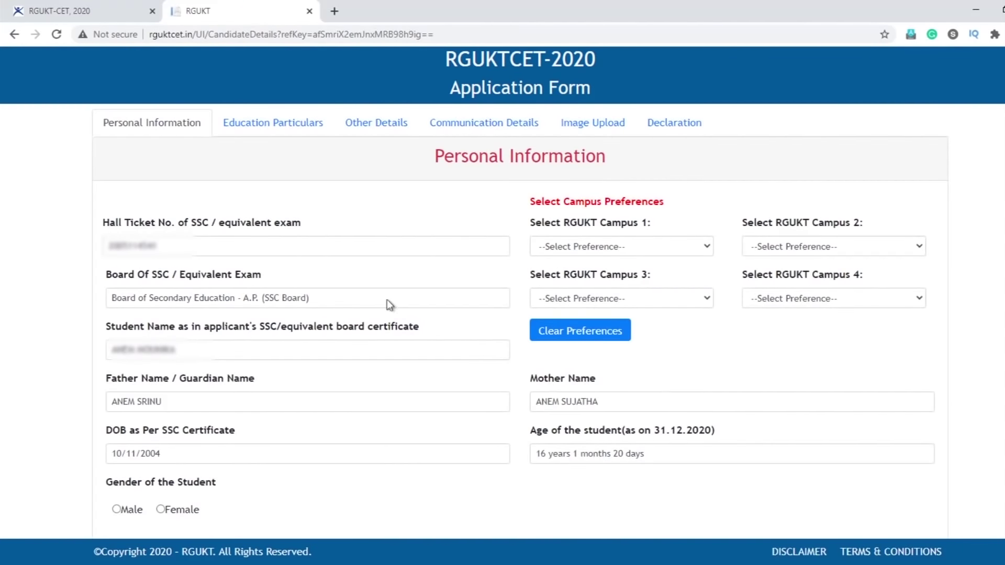
scroll(403, 299, "down", 1)
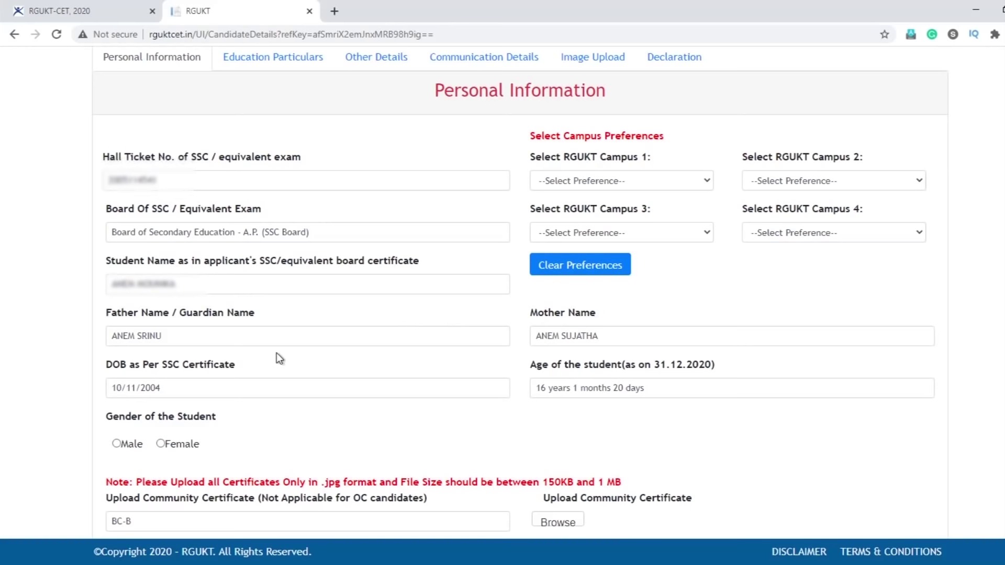
scroll(276, 353, "down", 1)
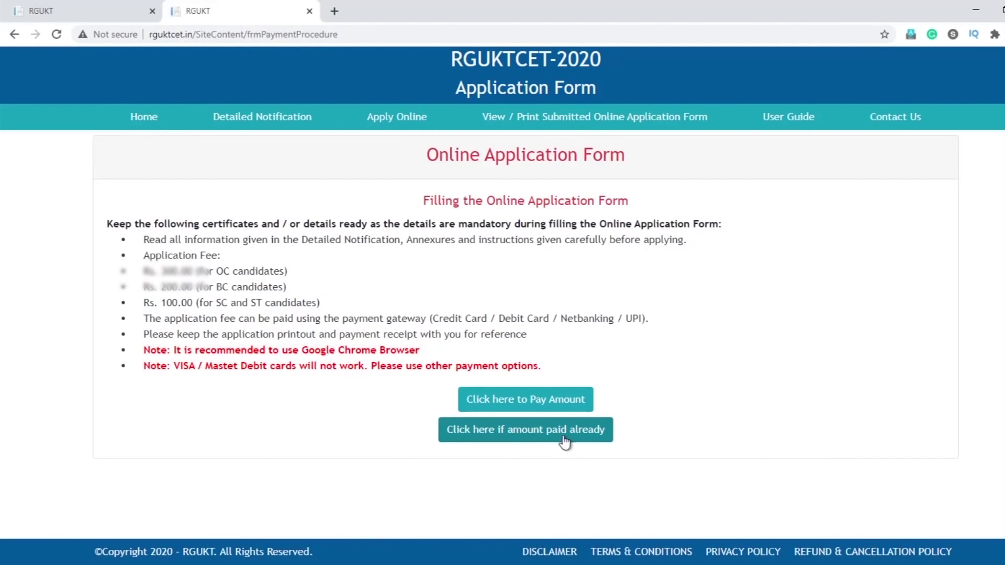
- Open the page for applicants who have already paid and go through its transaction, mobile and SSC hall ticket number fields
left_click(515, 442)
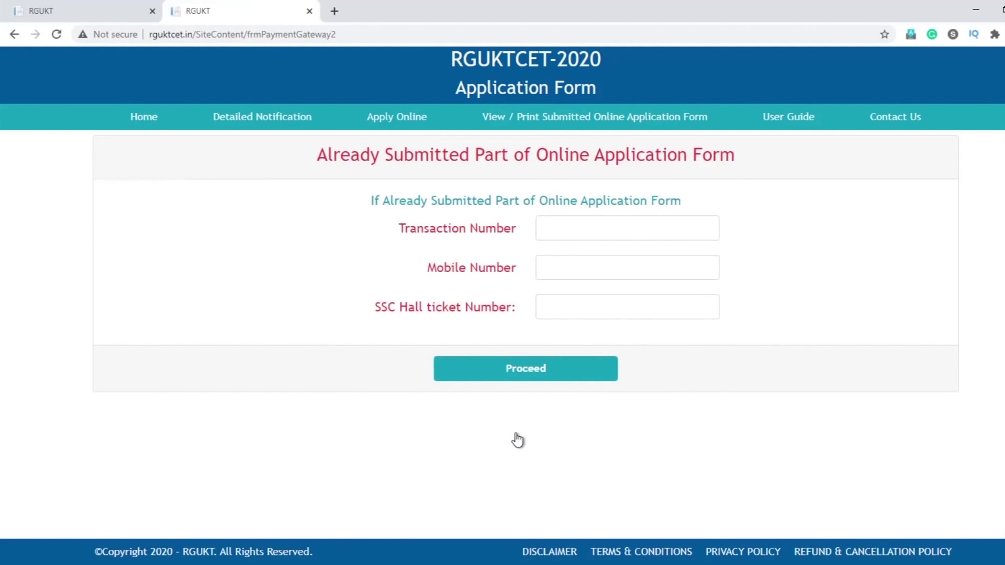
left_click(545, 228)
left_click(543, 268)
left_click(559, 304)
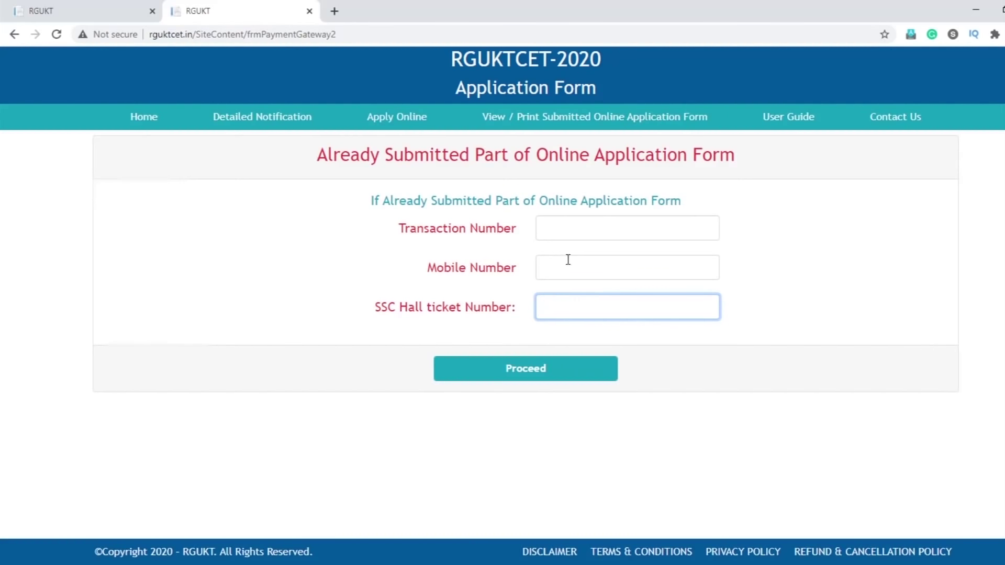
left_click(518, 379)
- Examine the filled-in Personal Information section, including campus preferences, gender, and the format and size rules for certificate uploads
scroll(397, 323, "down", 3)
scroll(395, 325, "up", 3)
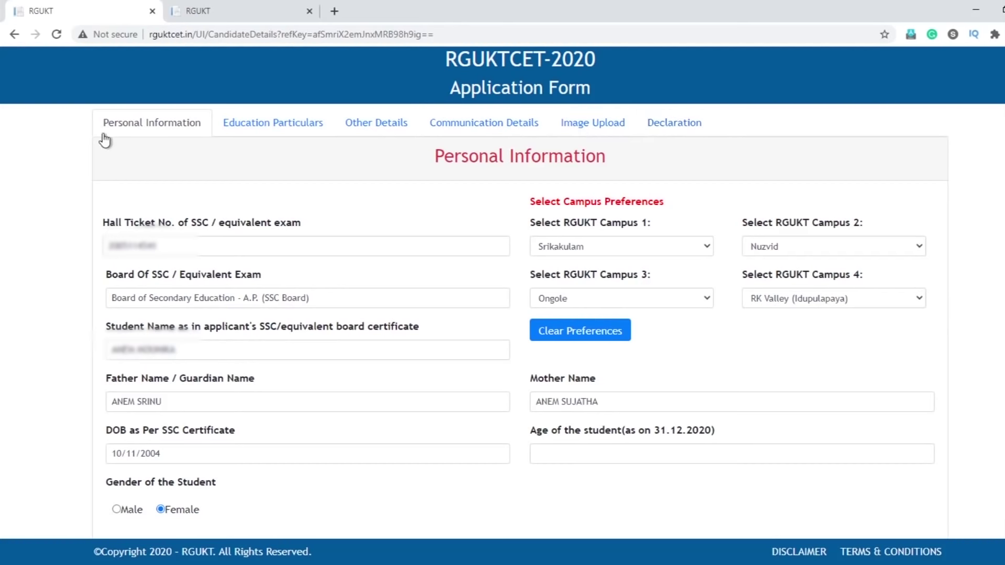
scroll(188, 267, "down", 1)
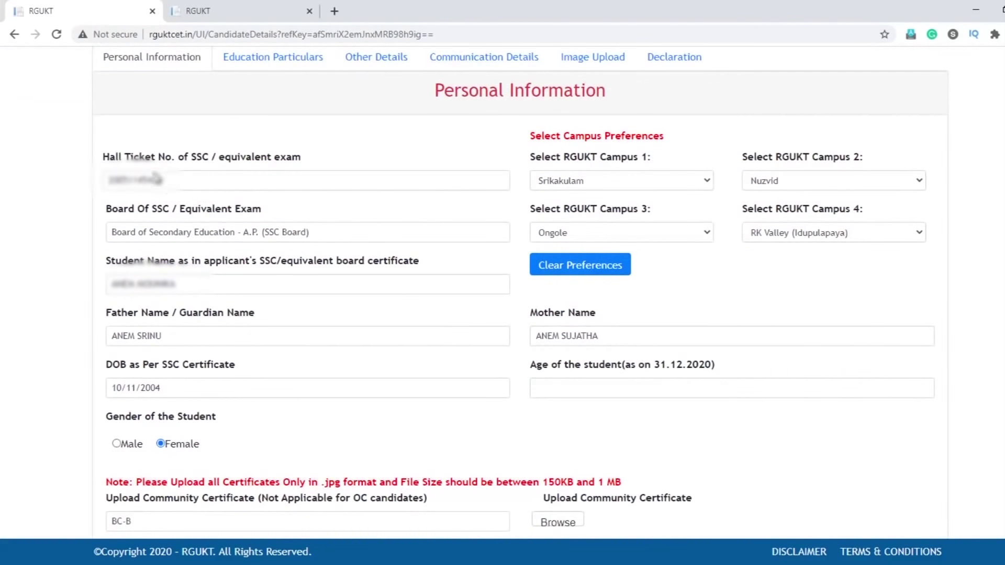
scroll(193, 234, "down", 1)
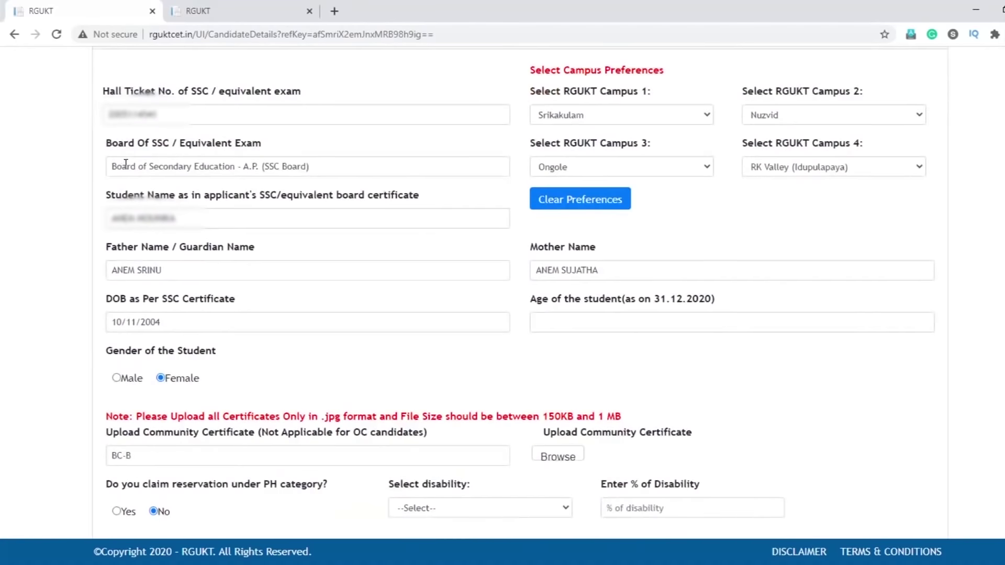
scroll(173, 220, "down", 2)
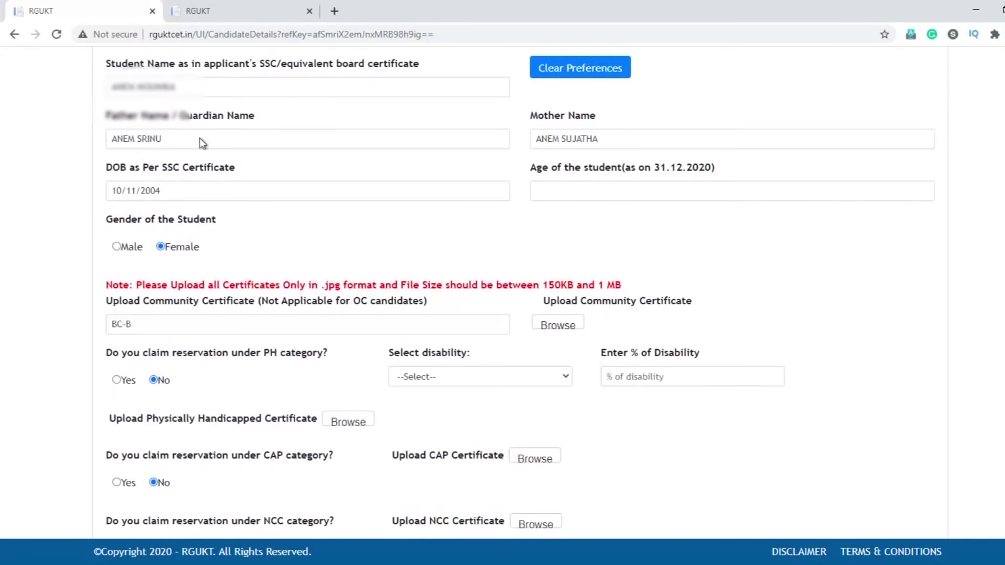
scroll(208, 215, "down", 1)
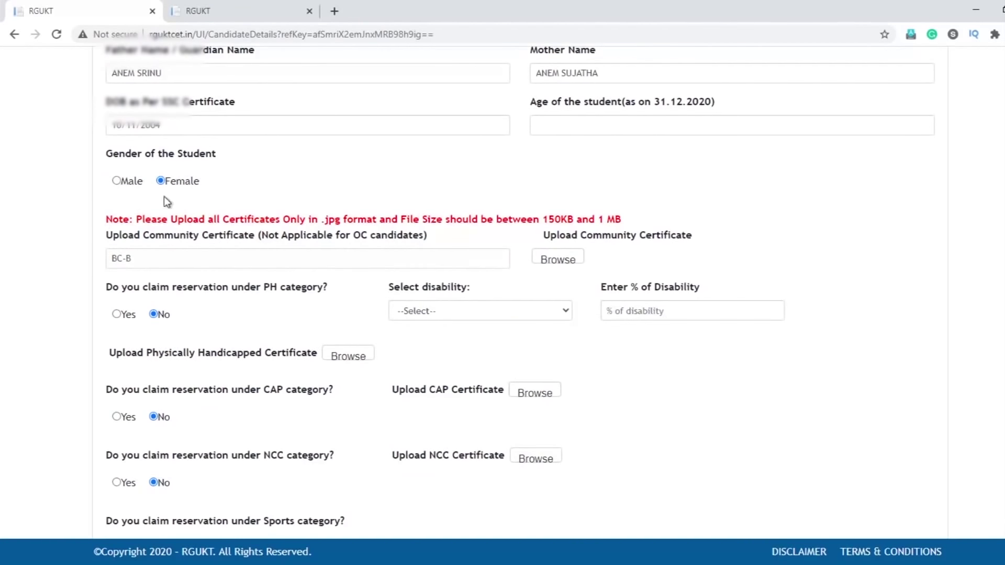
scroll(185, 230, "down", 1)
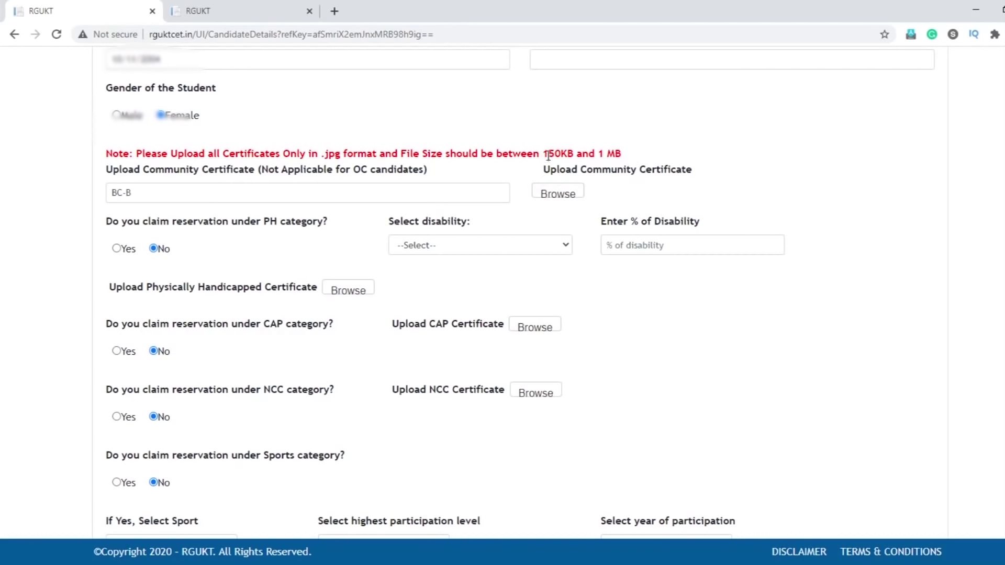
left_click_drag(543, 154, 627, 151)
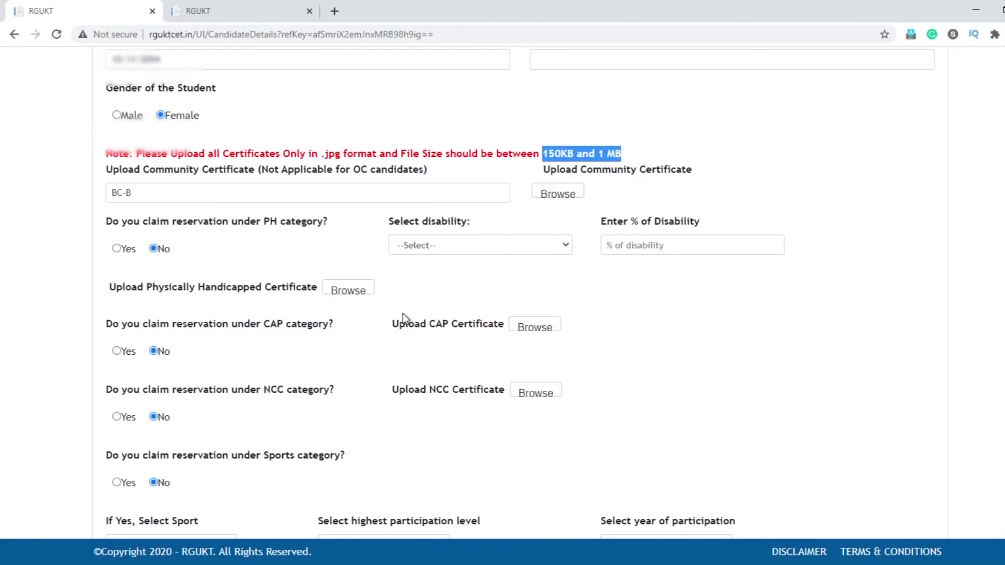
scroll(401, 311, "down", 1)
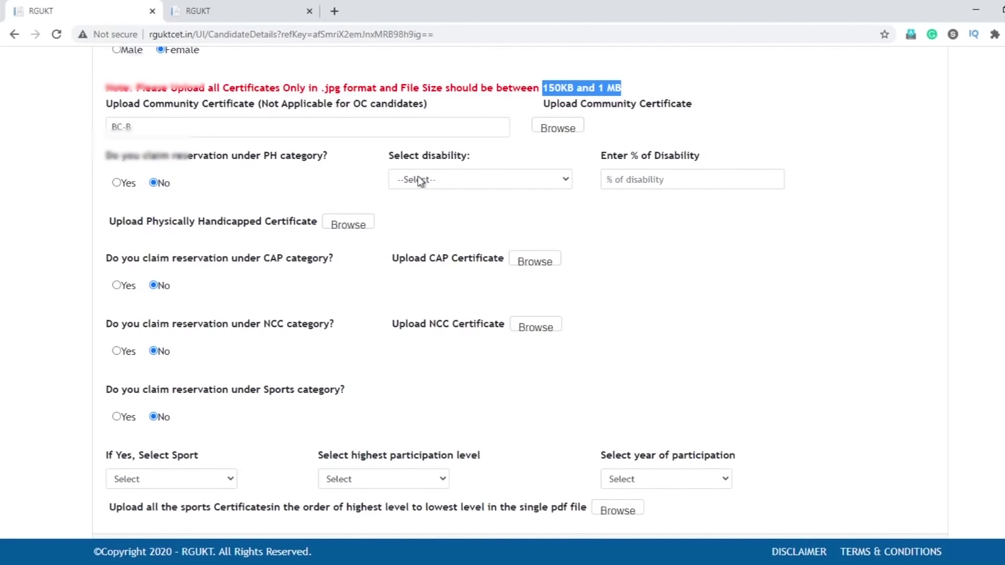
- Set the PH category claim to Yes to check the disability fields, and set it back to No
left_click(117, 183)
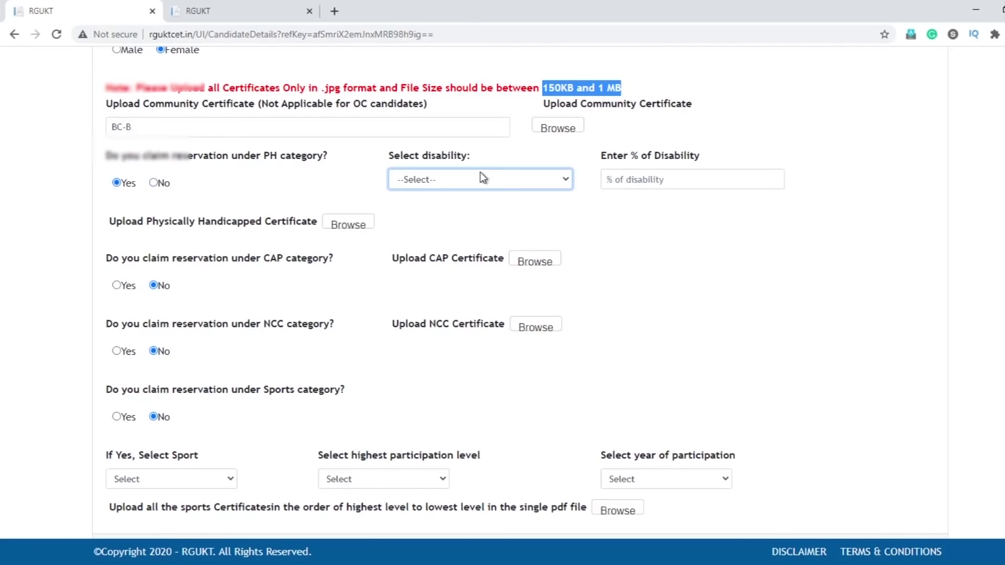
left_click(650, 180)
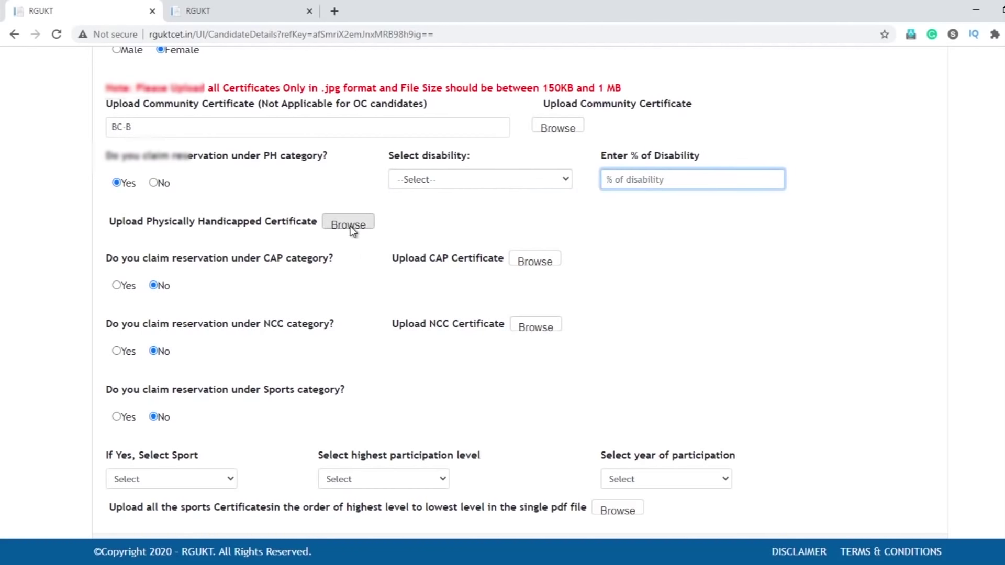
left_click(155, 182)
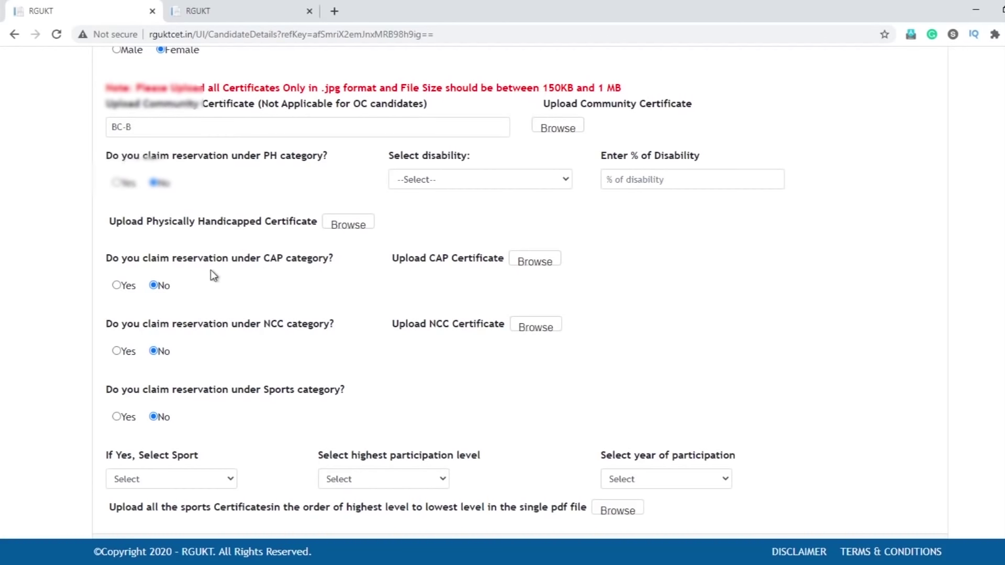
- Set the CAP category claim to Yes, open the CAP certificate upload, and return the claim to No
left_click(116, 287)
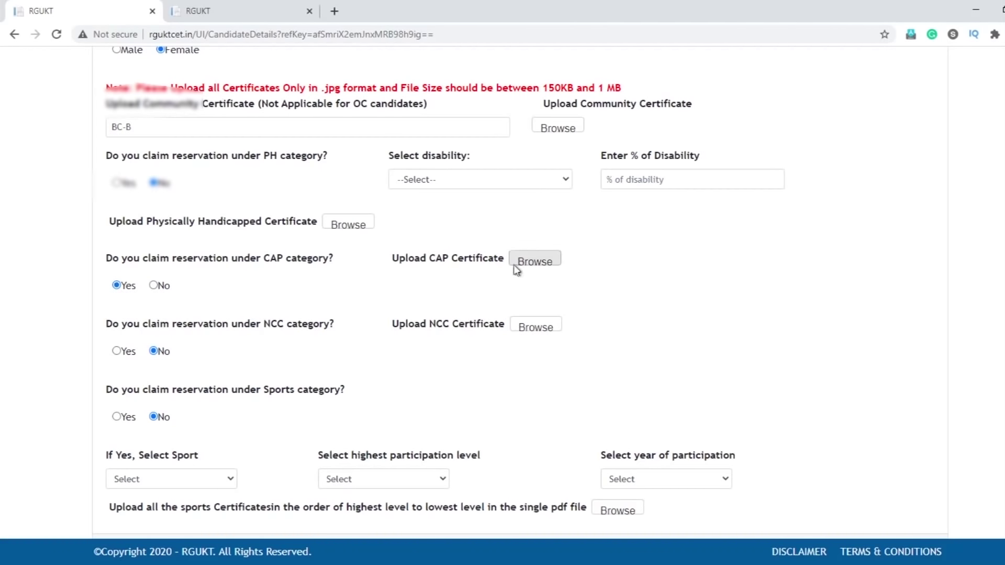
left_click(539, 260)
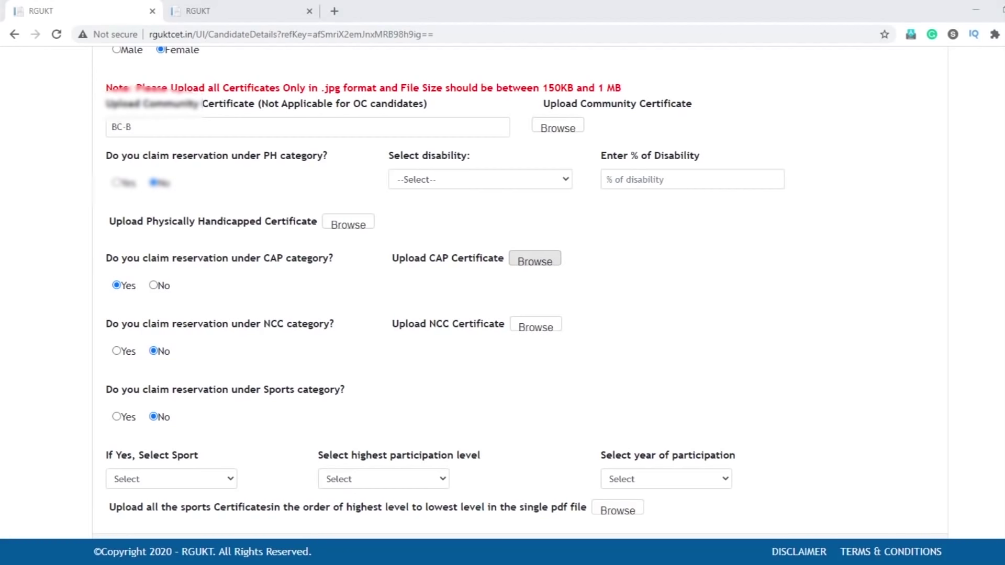
left_click(154, 286)
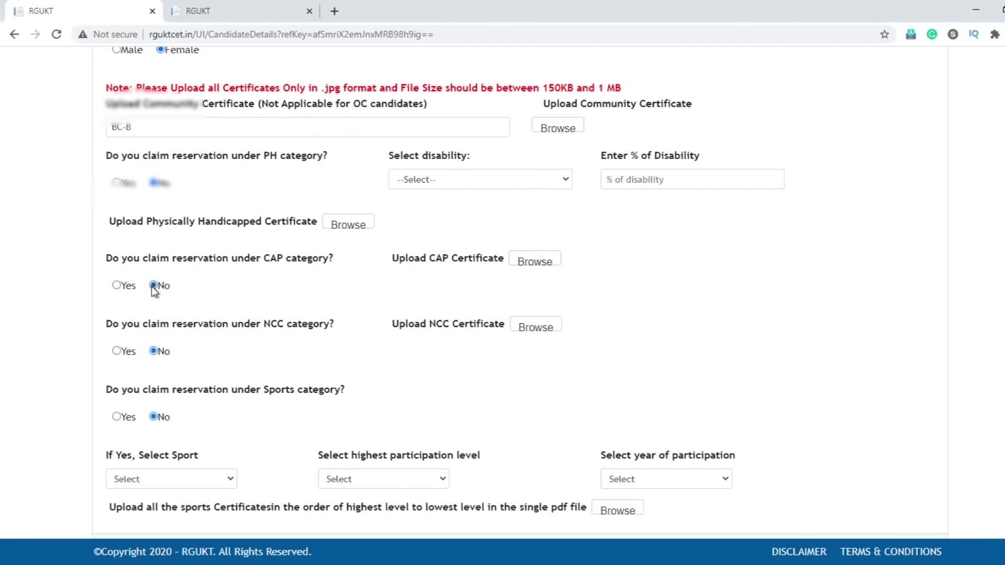
scroll(227, 370, "down", 2)
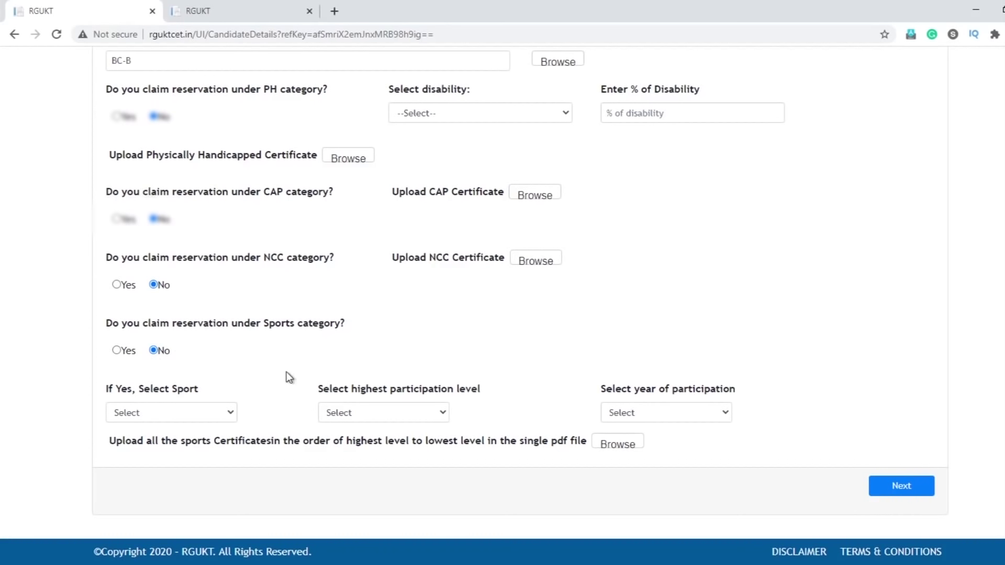
- Go through the sport, highest participation level and year of participation fields under the Sports category claim
left_click(123, 413)
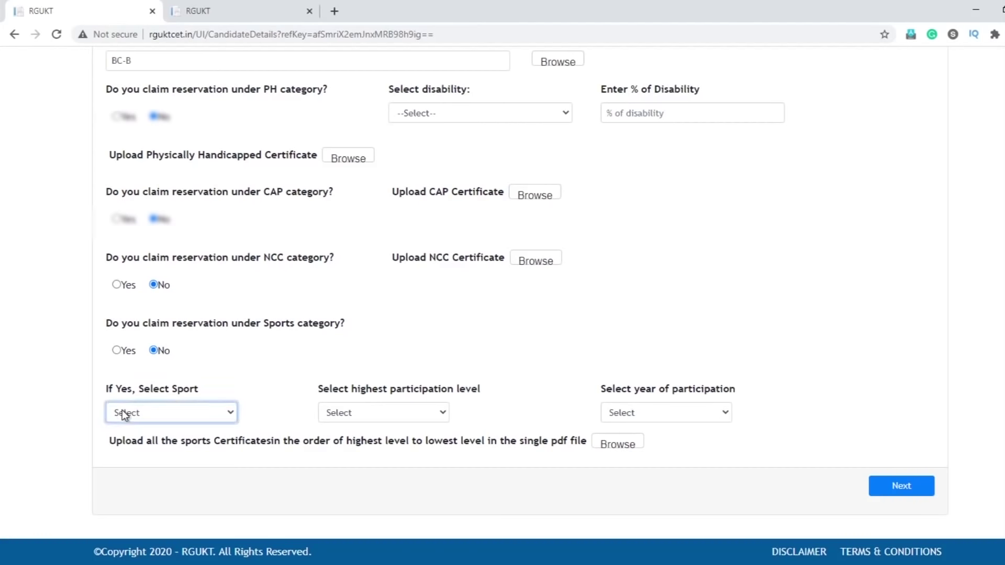
left_click(425, 417)
left_click(669, 409)
left_click(578, 362)
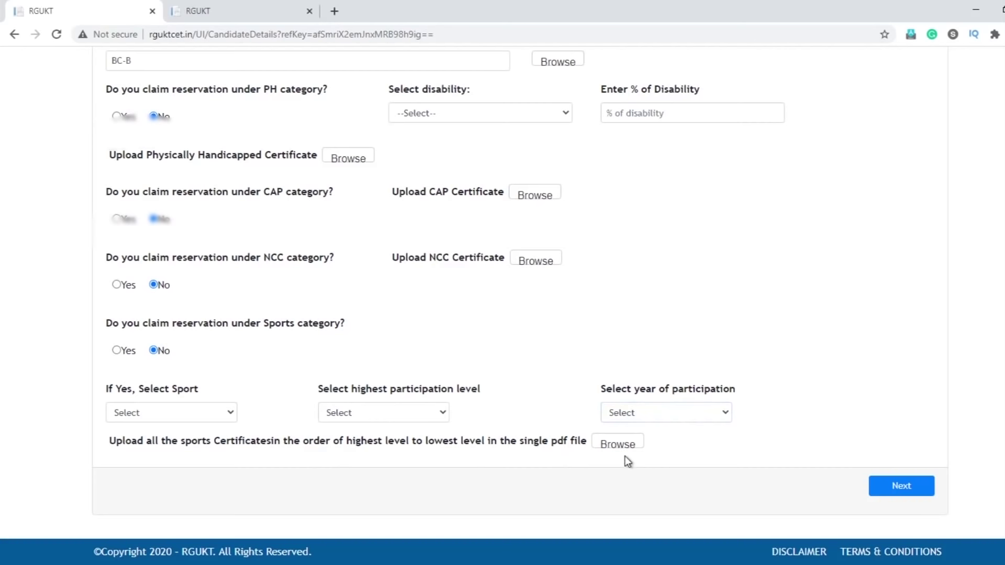
- Review the Personal Information section again, from the reservation claims back up to the campus preferences
scroll(699, 348, "up", 5)
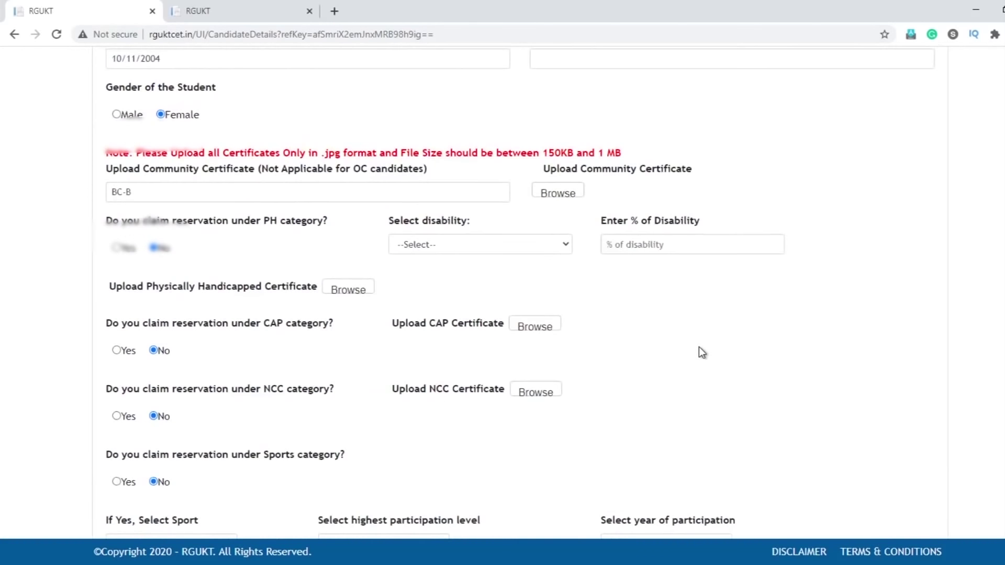
scroll(698, 347, "up", 3)
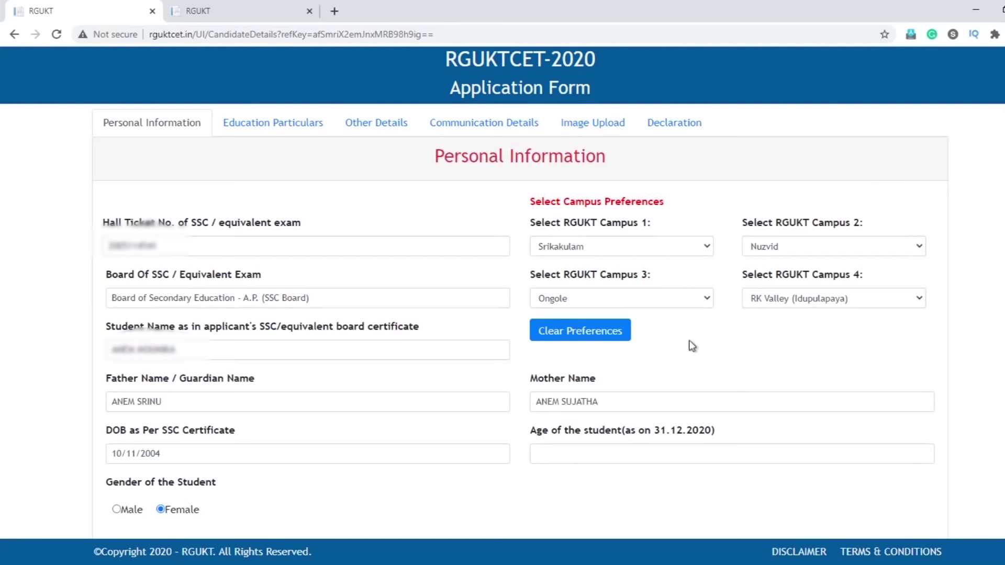
scroll(711, 326, "down", 2)
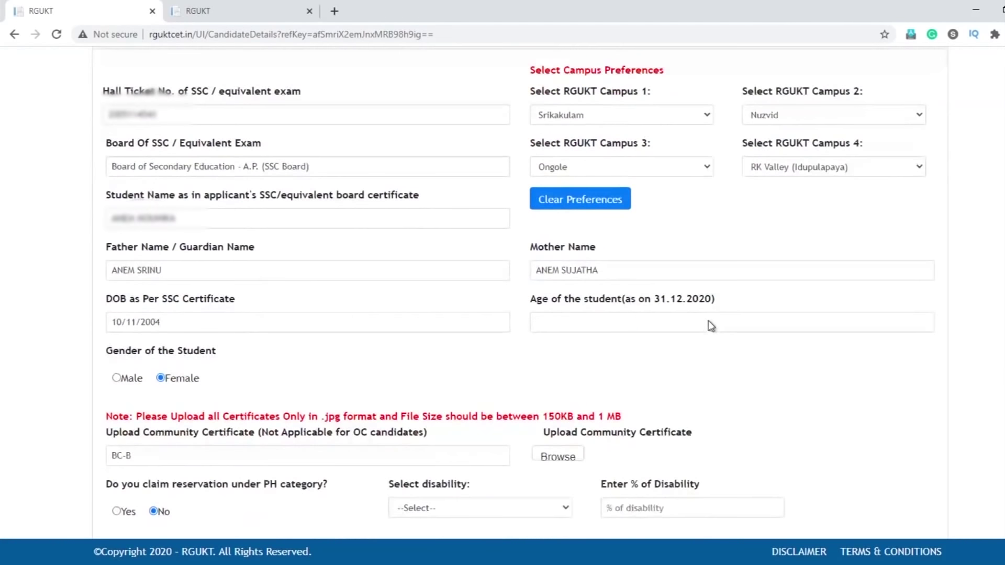
scroll(792, 317, "up", 1)
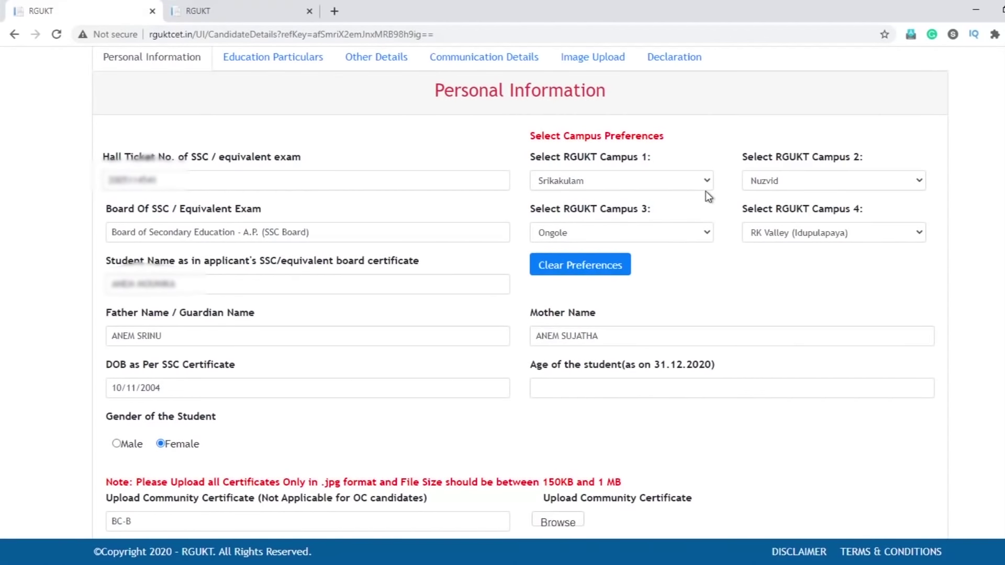
scroll(755, 272, "up", 2)
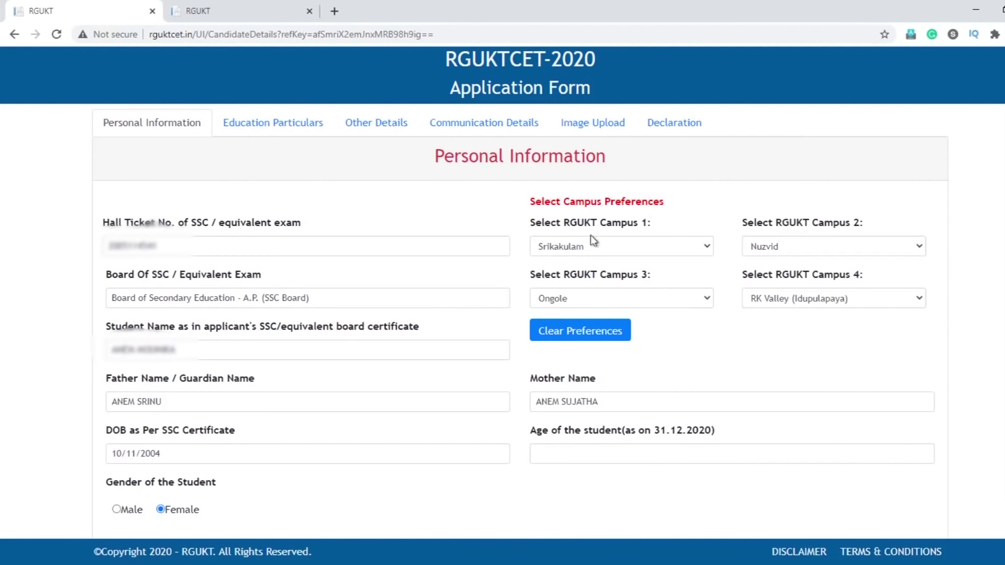
- Open Education Particulars and examine the first-attempt pass, year of passing, medium of instruction and Telangana migration questions
left_click(249, 121)
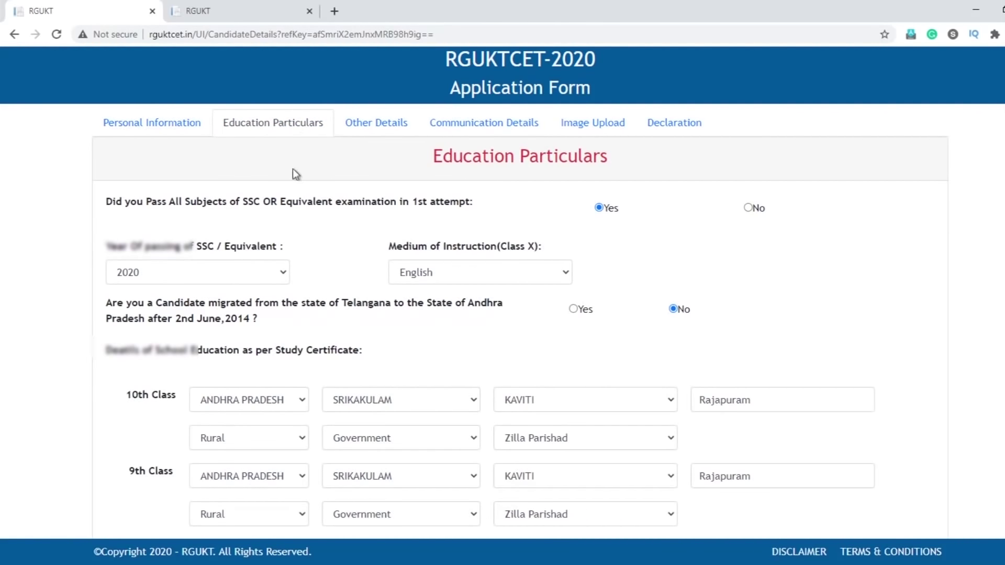
scroll(293, 168, "down", 3)
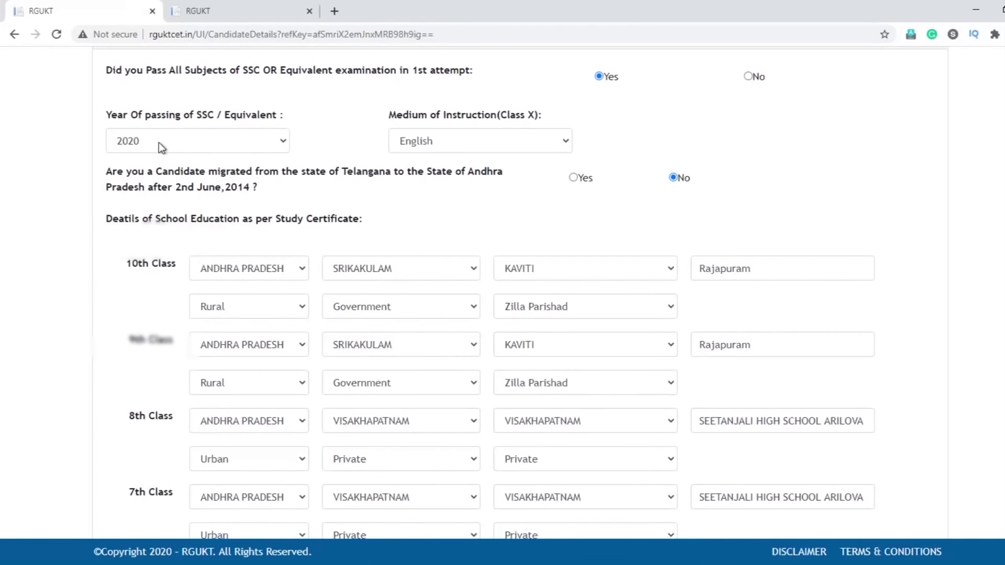
left_click(482, 150)
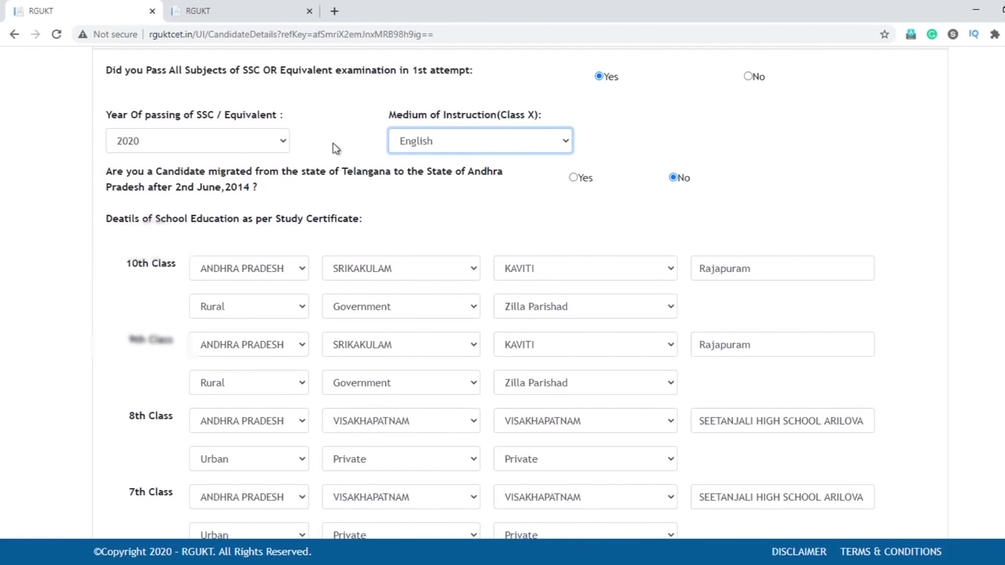
scroll(318, 136, "up", 2)
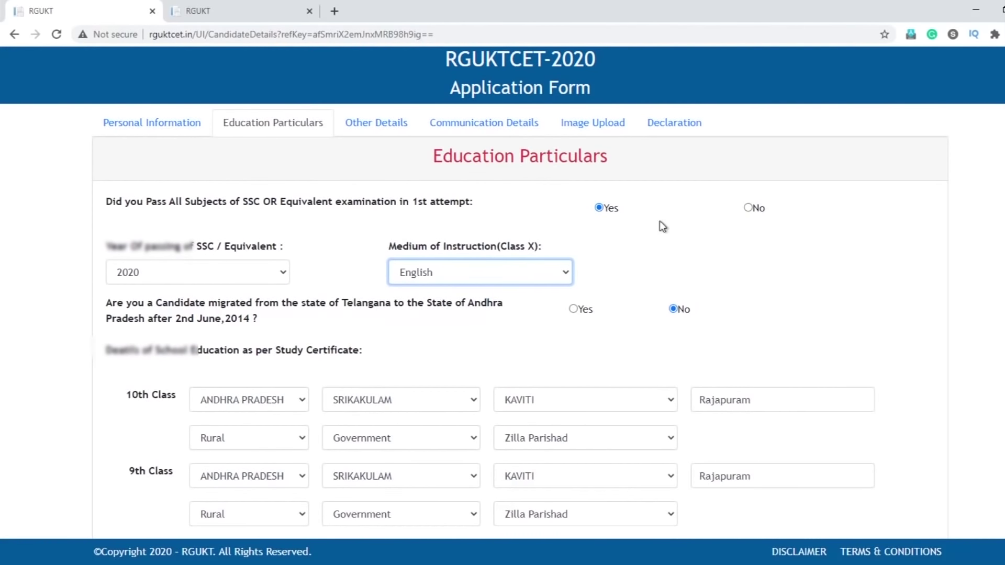
scroll(488, 215, "down", 2)
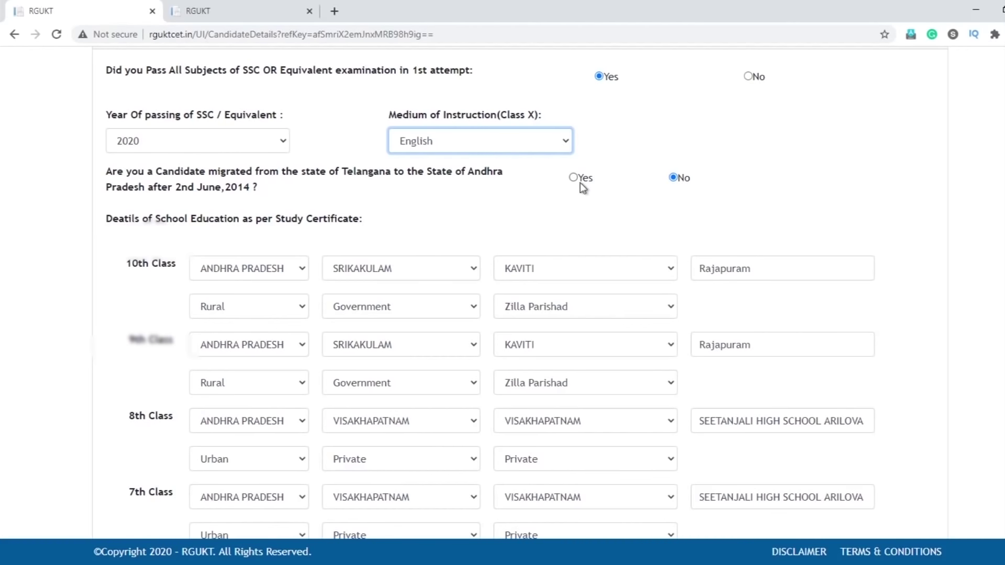
- Examine the school education details from 10th Class down to 4th Class and the local status field
scroll(189, 214, "down", 1)
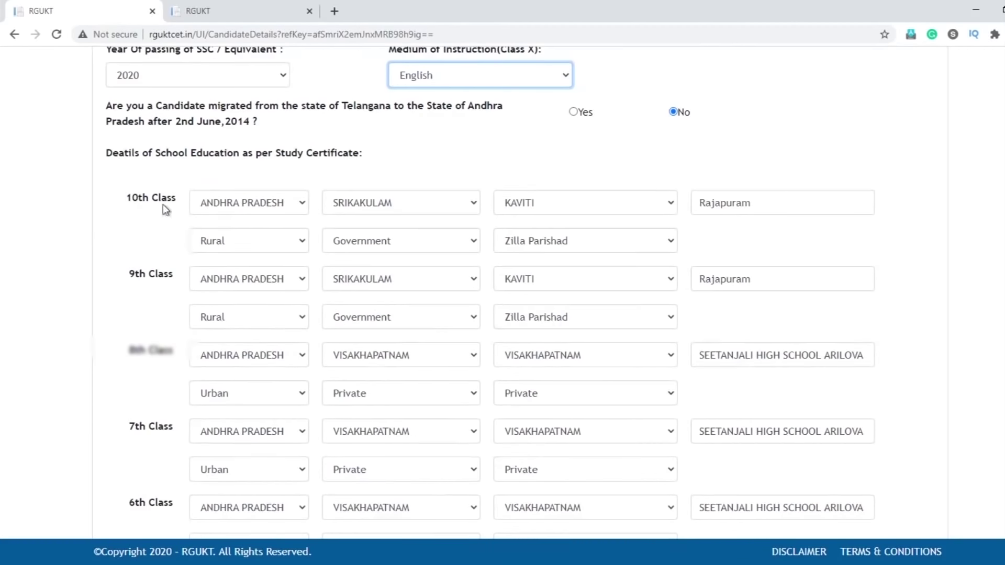
scroll(278, 208, "down", 2)
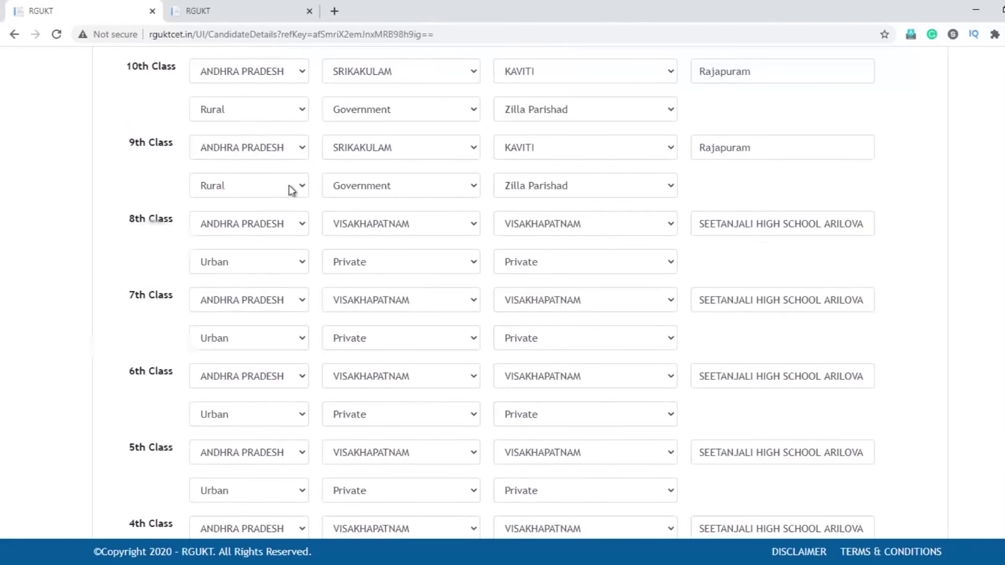
scroll(288, 190, "down", 2)
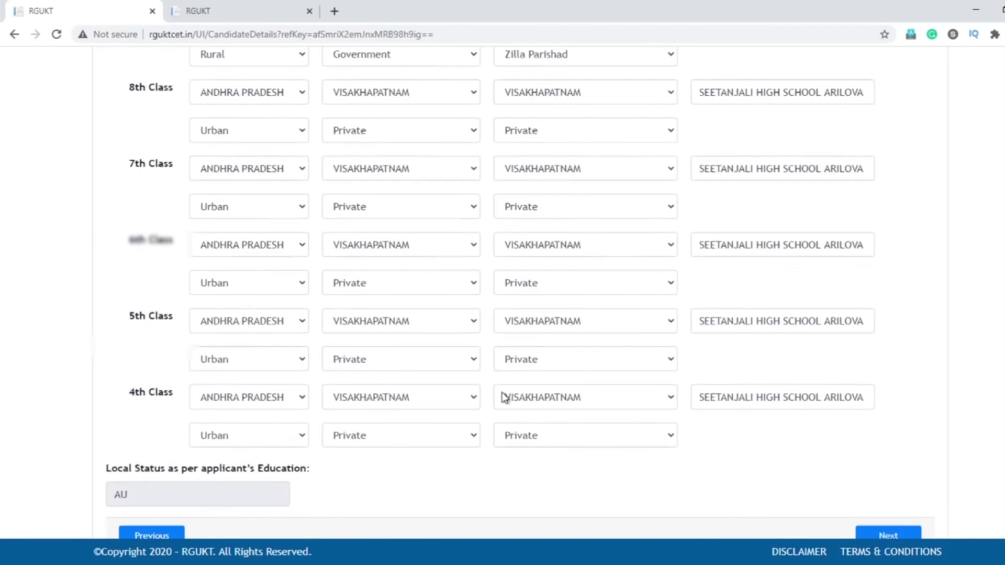
scroll(504, 397, "down", 1)
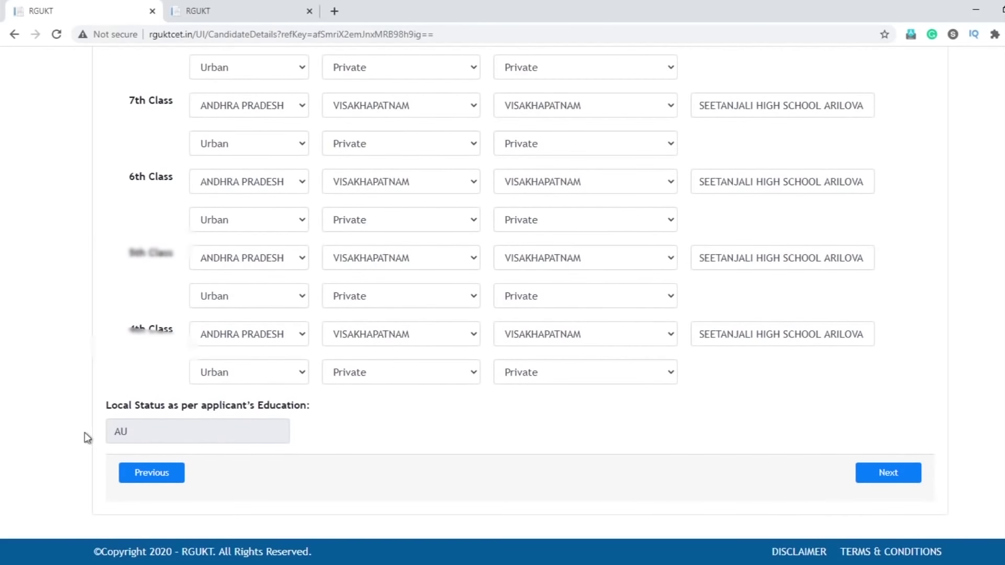
scroll(351, 308, "up", 6)
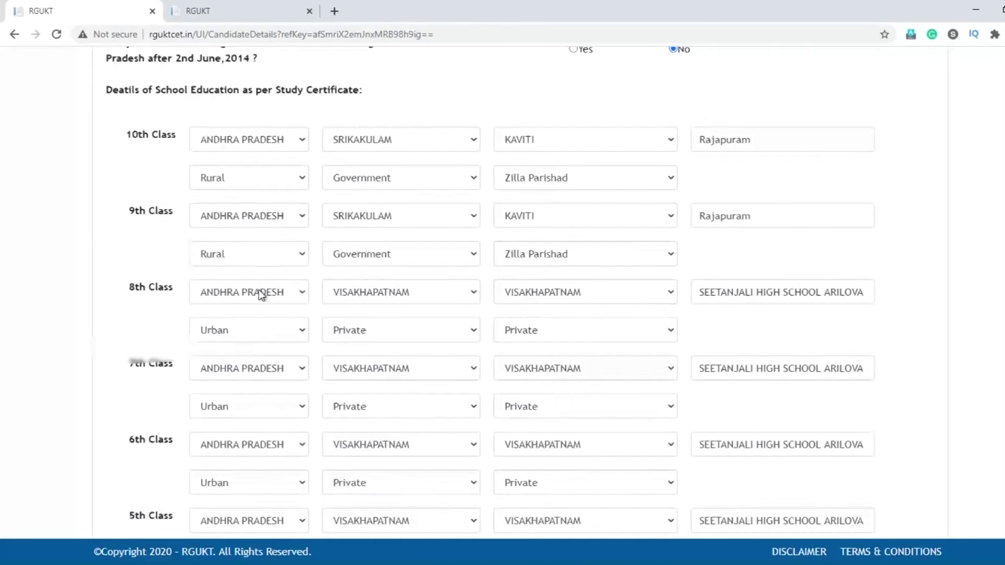
scroll(237, 240, "down", 2)
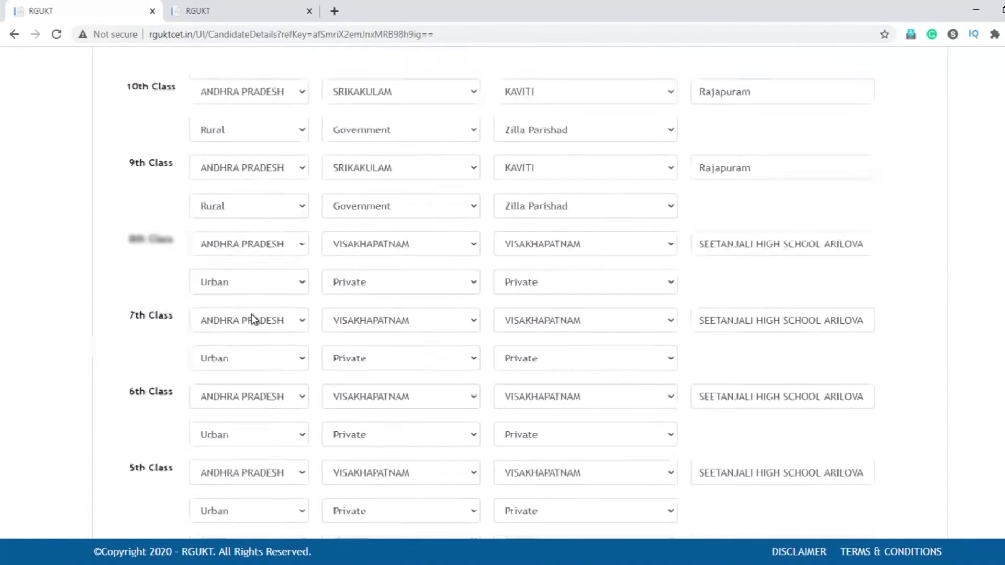
scroll(220, 272, "down", 4)
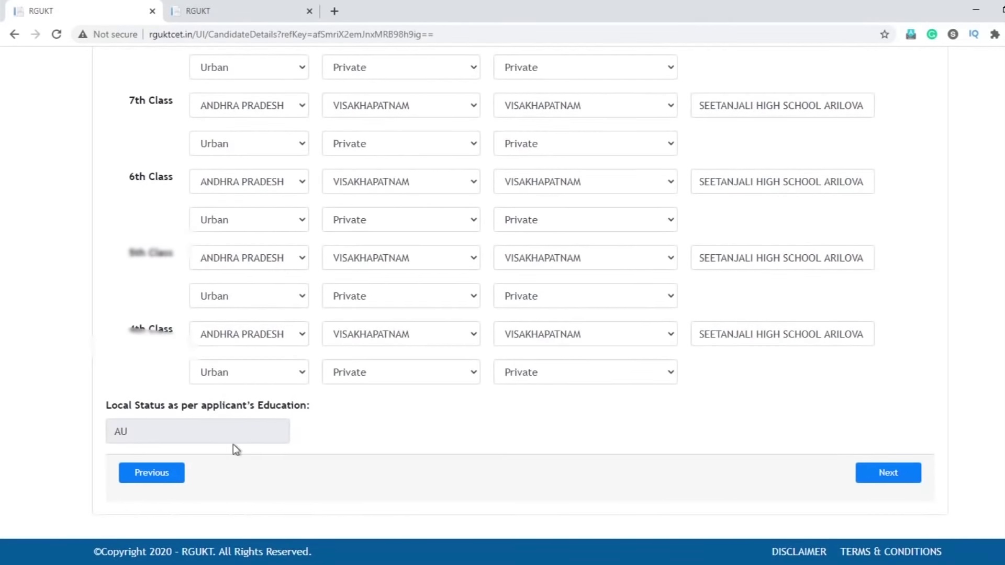
scroll(310, 281, "up", 7)
scroll(628, 366, "down", 7)
- Proceed to Other Details and go through the Aadhaar number, residence, parents' income, income origin and bank account fields
left_click(890, 476)
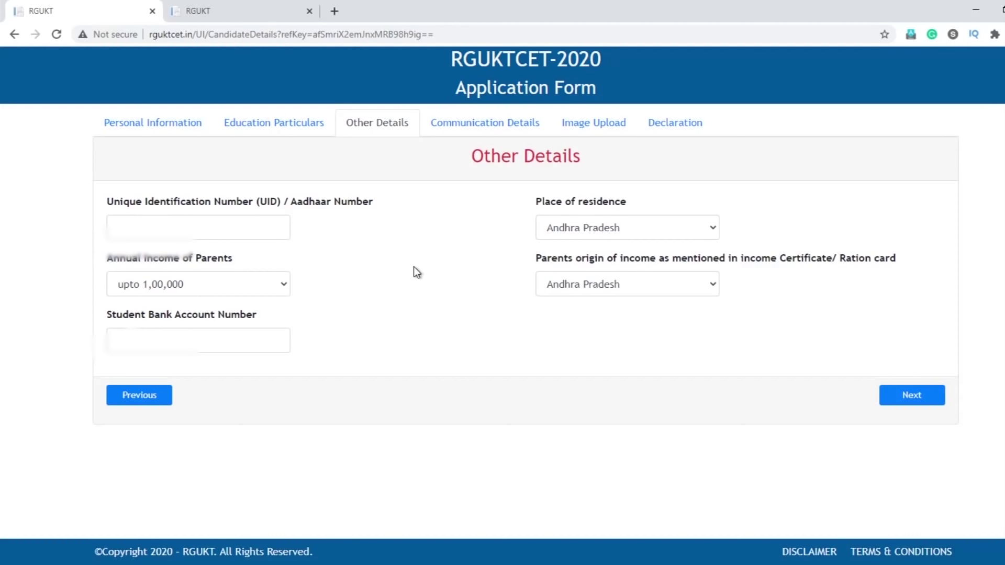
left_click(148, 220)
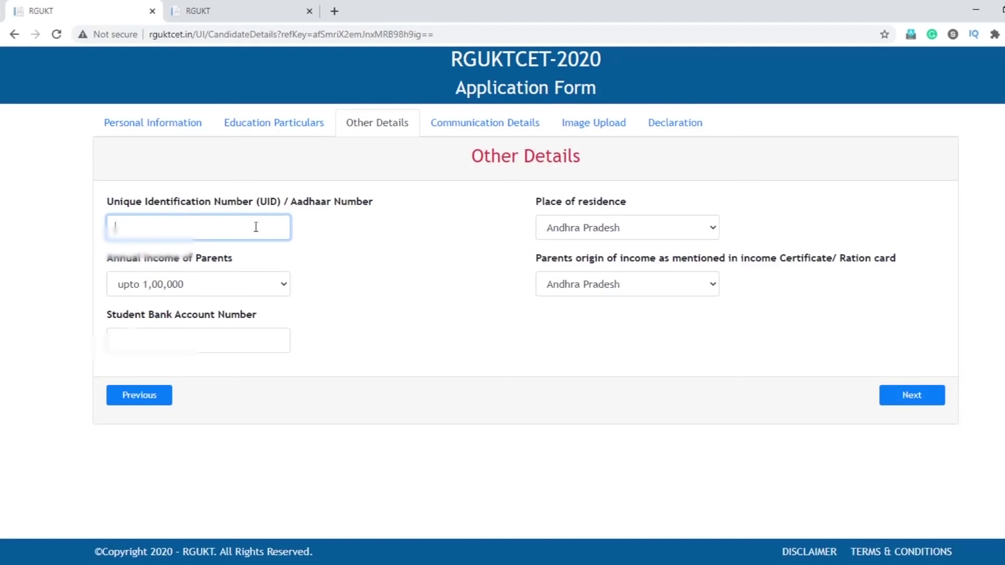
left_click(578, 234)
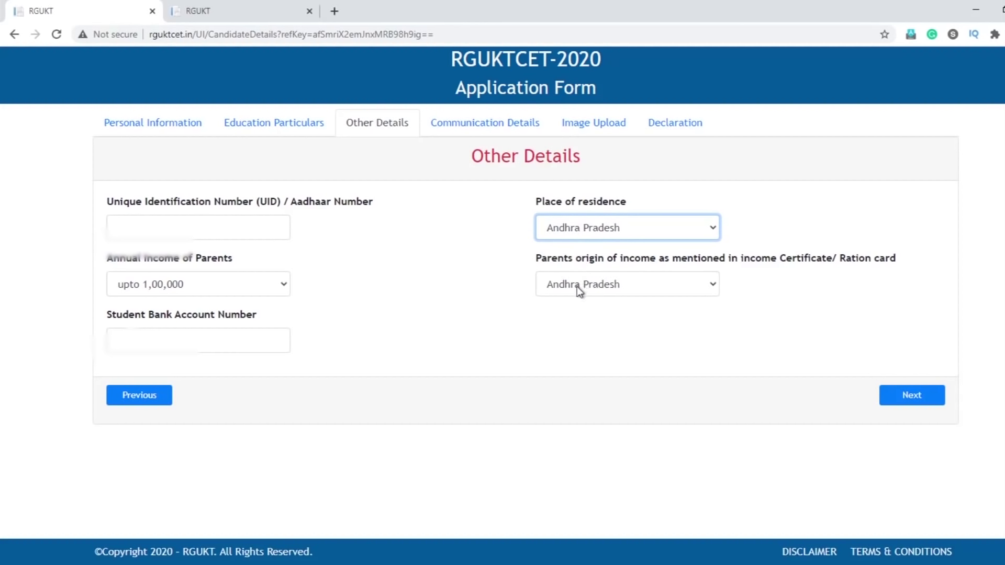
left_click(457, 302)
left_click(179, 282)
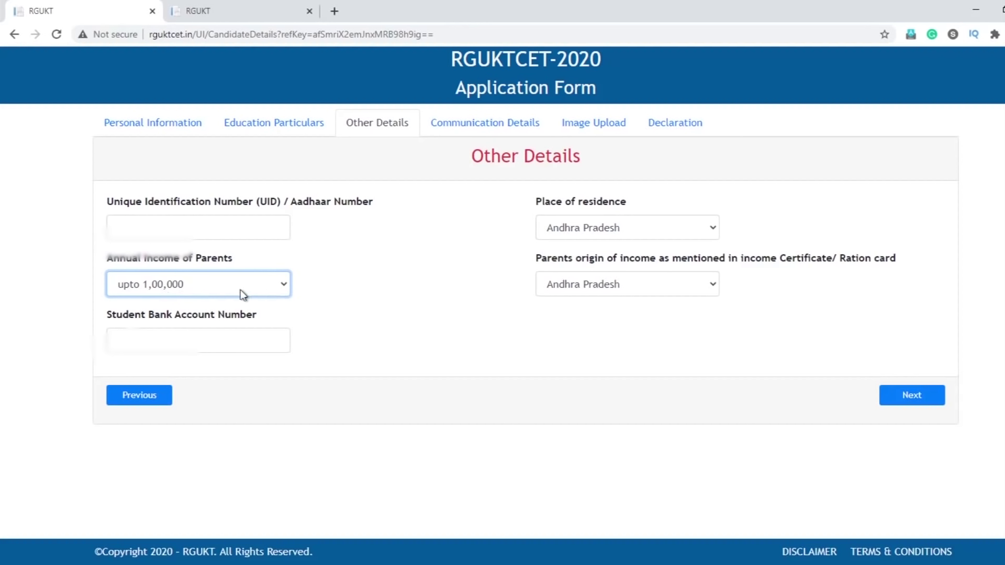
left_click(574, 288)
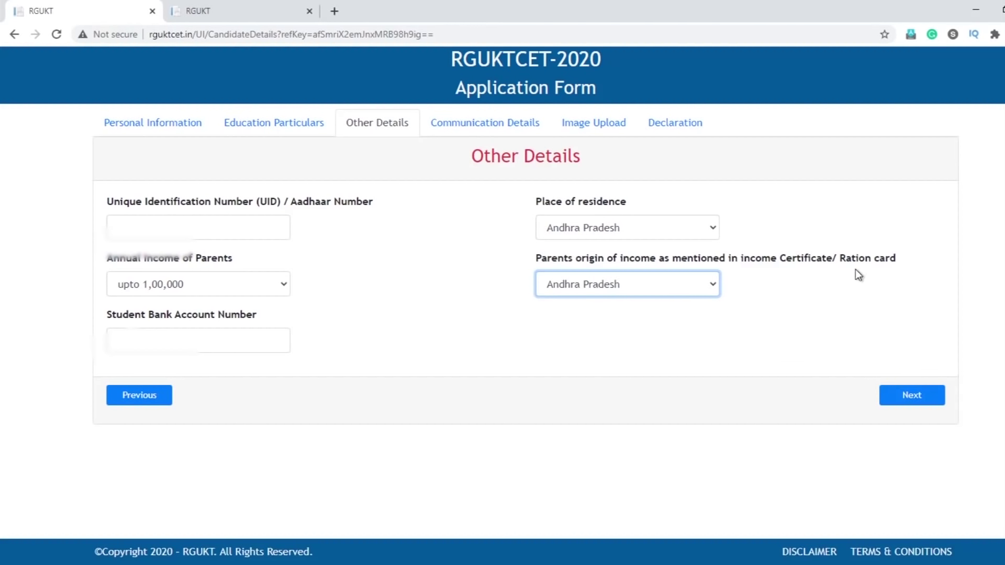
left_click(150, 340)
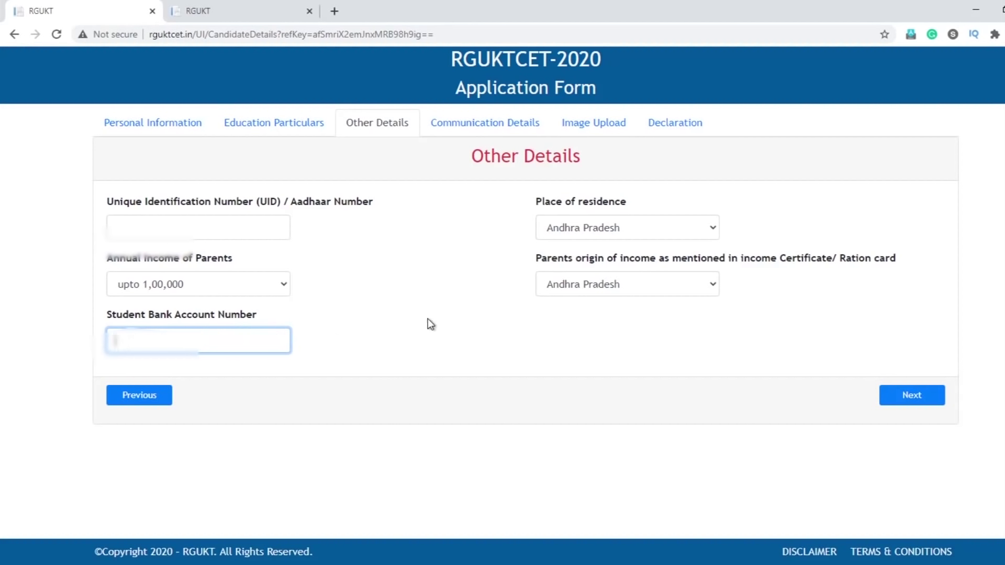
- Open Communication Details and set the exam centre district to SRIKAKULAM
left_click(473, 129)
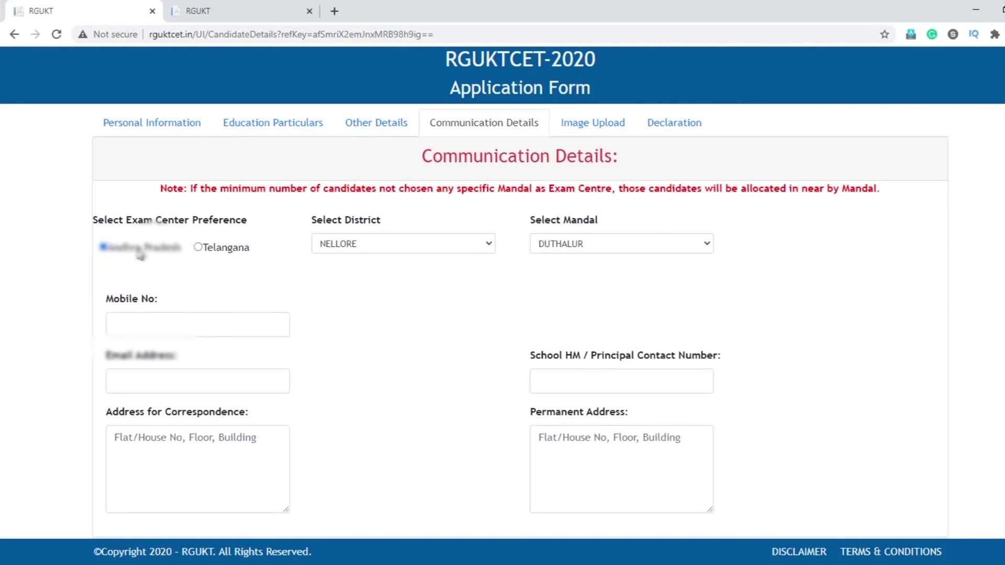
left_click(363, 246)
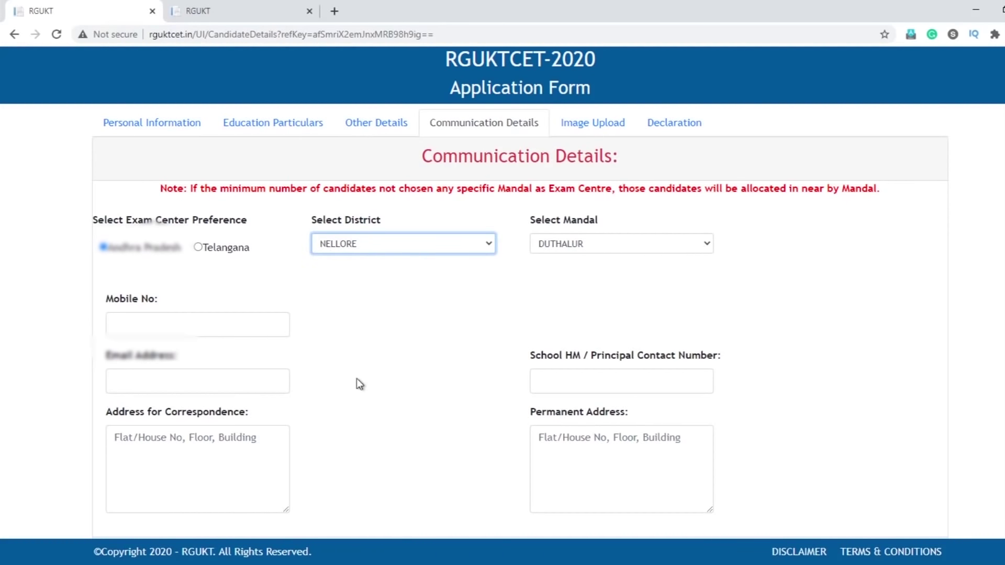
key("s")
- Choose HIRAMANDALAM as the exam centre mandal, and change the choice to BURJA
left_click(562, 239)
left_click(576, 342)
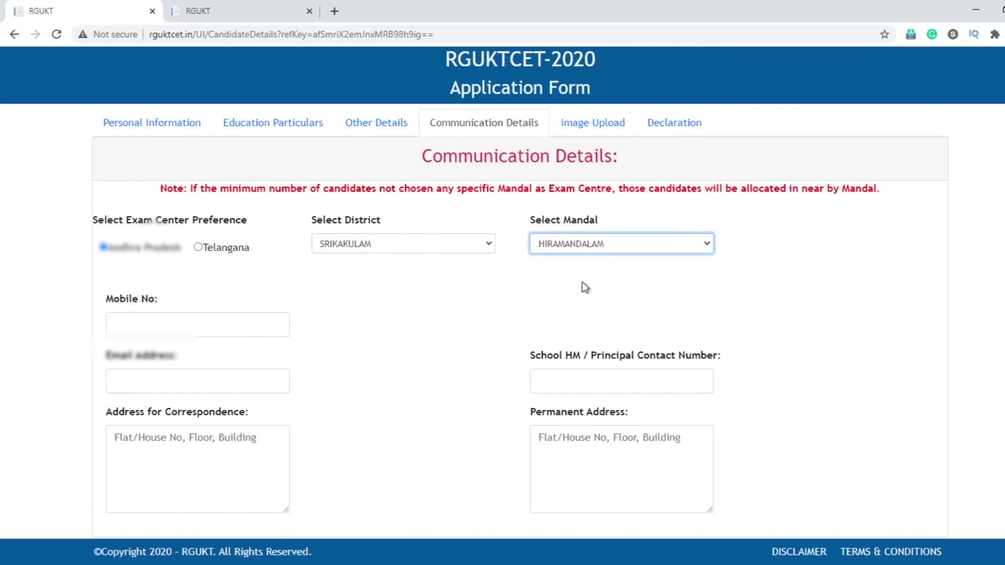
key("b")
scroll(570, 292, "down", 2)
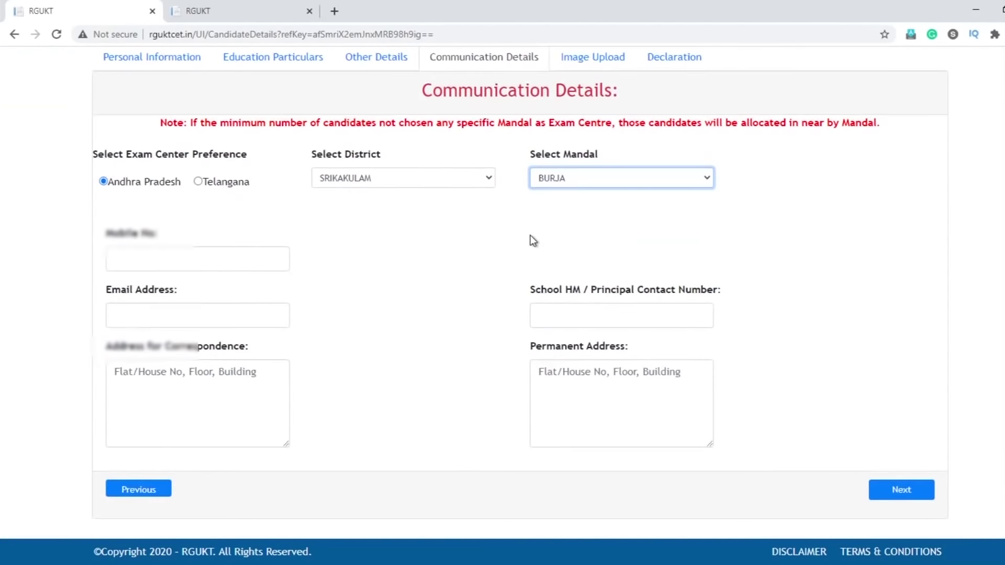
scroll(532, 240, "up", 2)
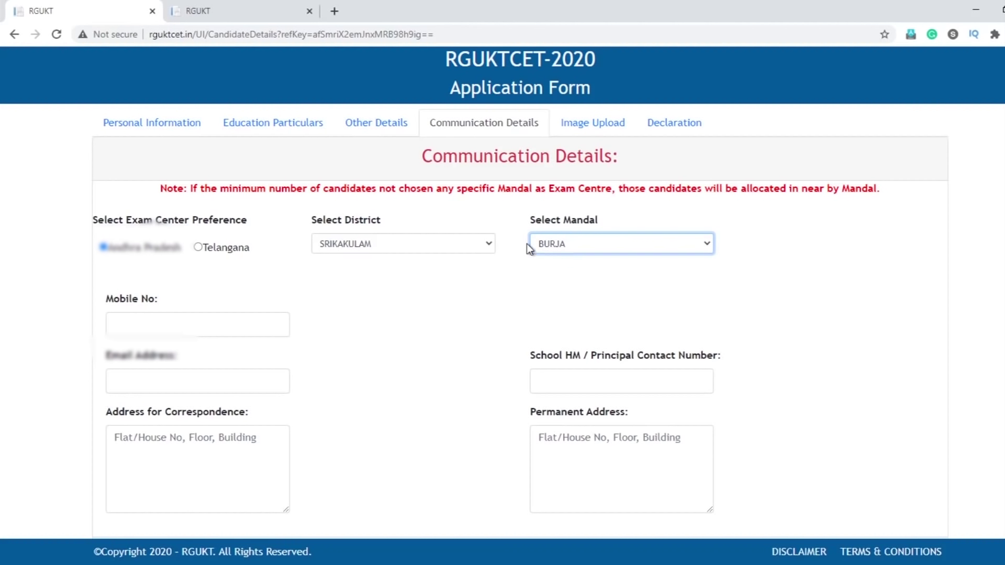
- Highlight the note about exam centre allocation to a nearby mandal, and set the exam centre mandal to KAVITI
left_click_drag(211, 189, 881, 198)
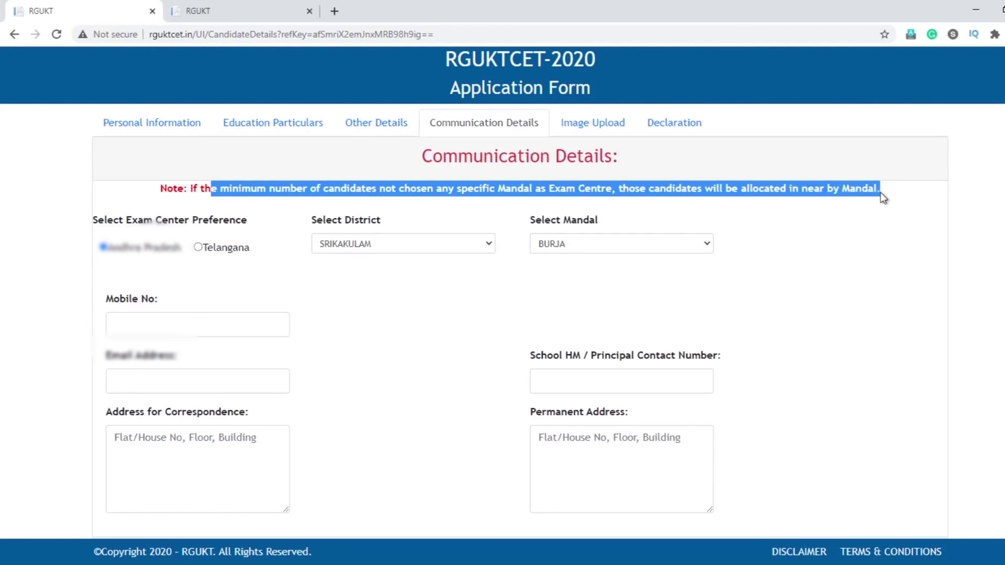
left_click(281, 216)
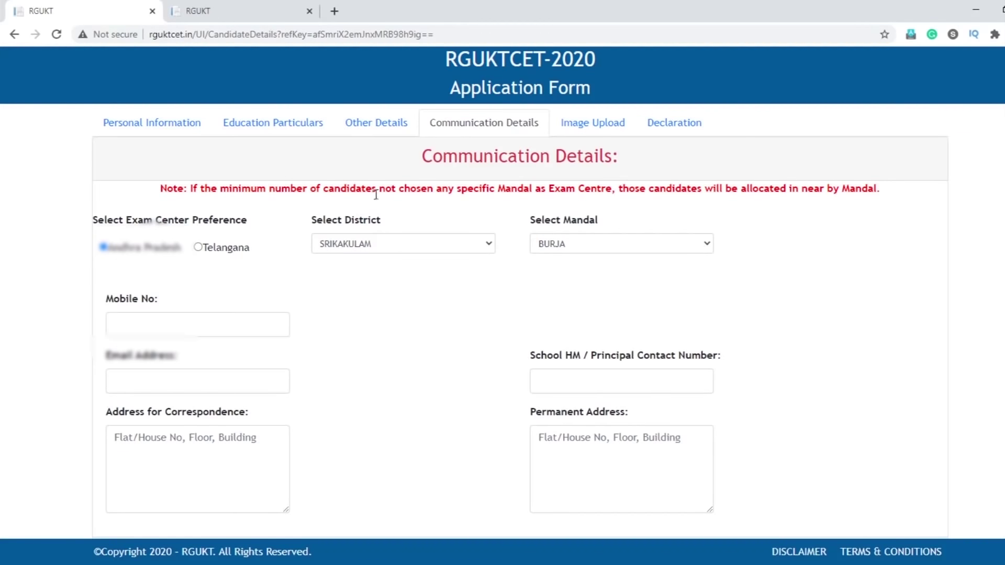
left_click(554, 245)
type("kav")
left_click(375, 307)
- Check the district list of the exam centre preference without changing the selection
scroll(372, 303, "down", 1)
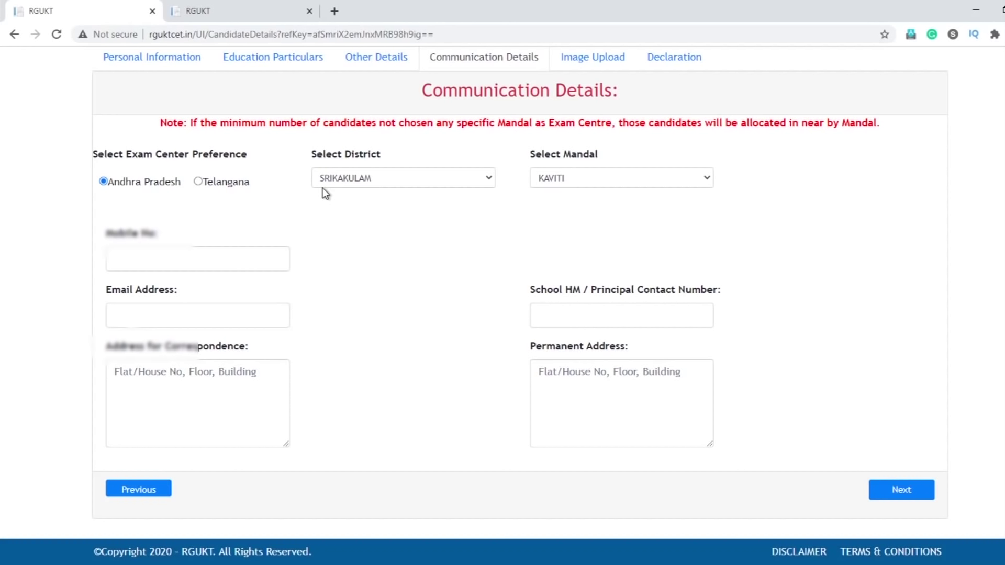
left_click(340, 177)
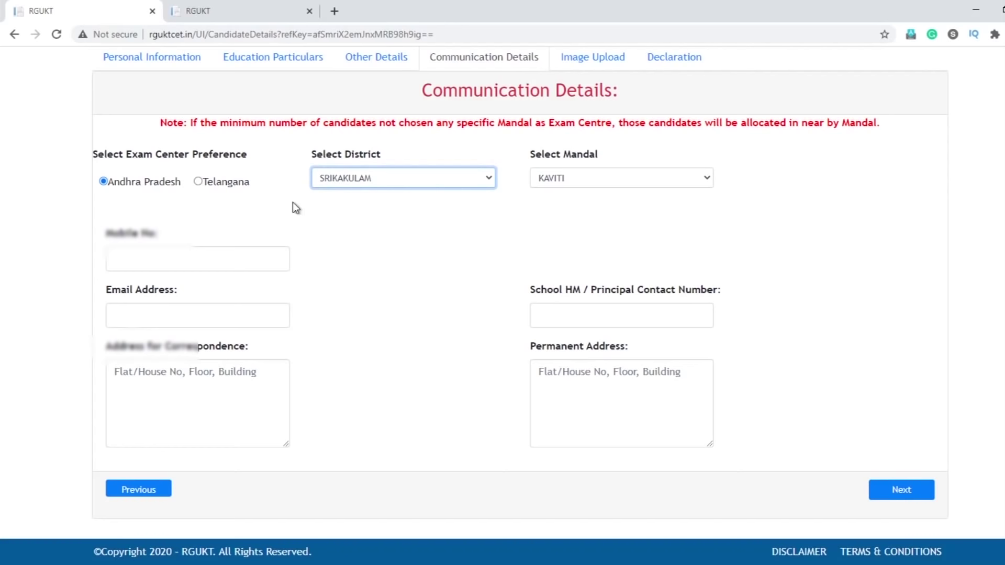
left_click(567, 225)
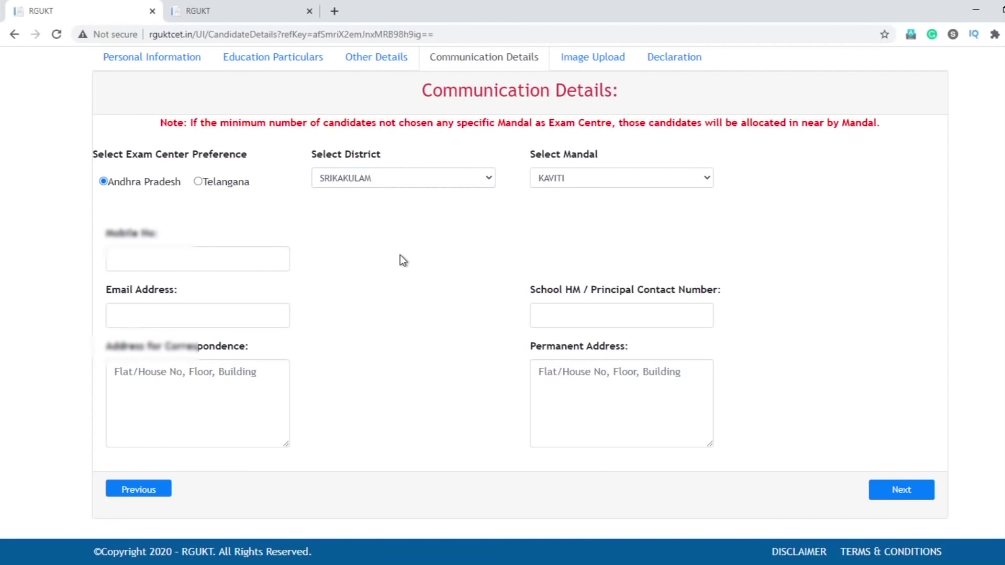
- Go through the mobile number, email, school principal contact number, correspondence address and permanent address fields of Communication Details without filling them in
left_click(168, 262)
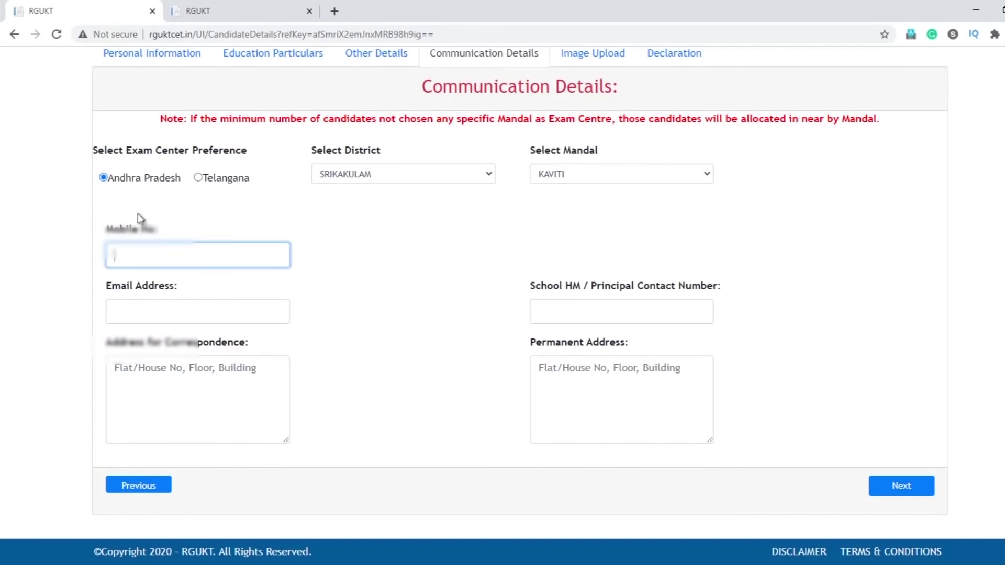
left_click(258, 309)
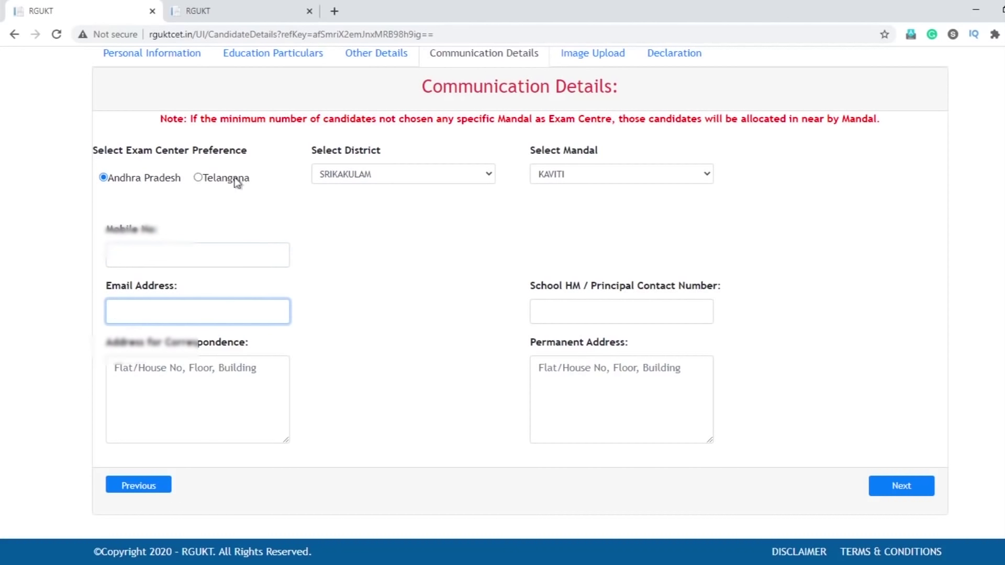
left_click(140, 389)
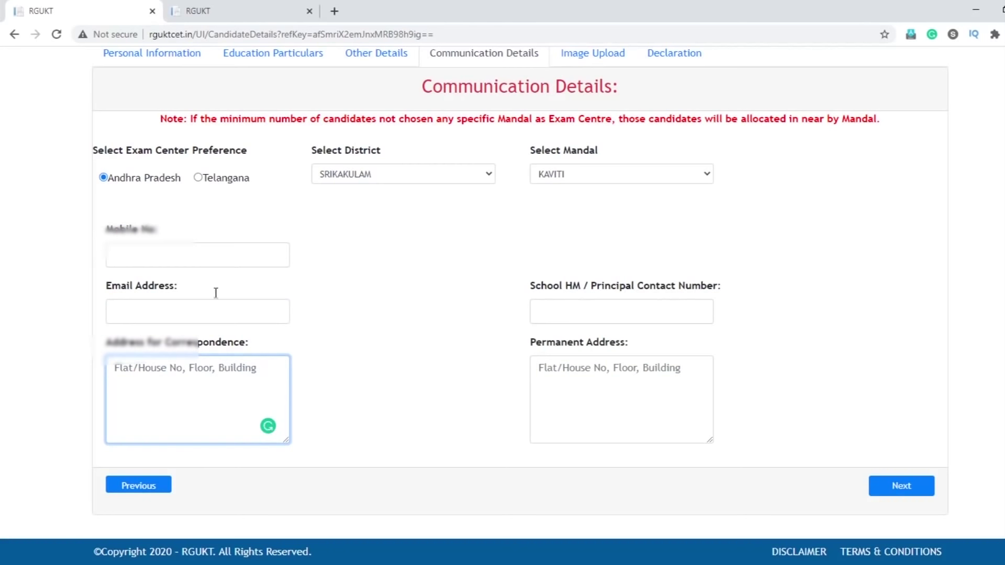
left_click(576, 308)
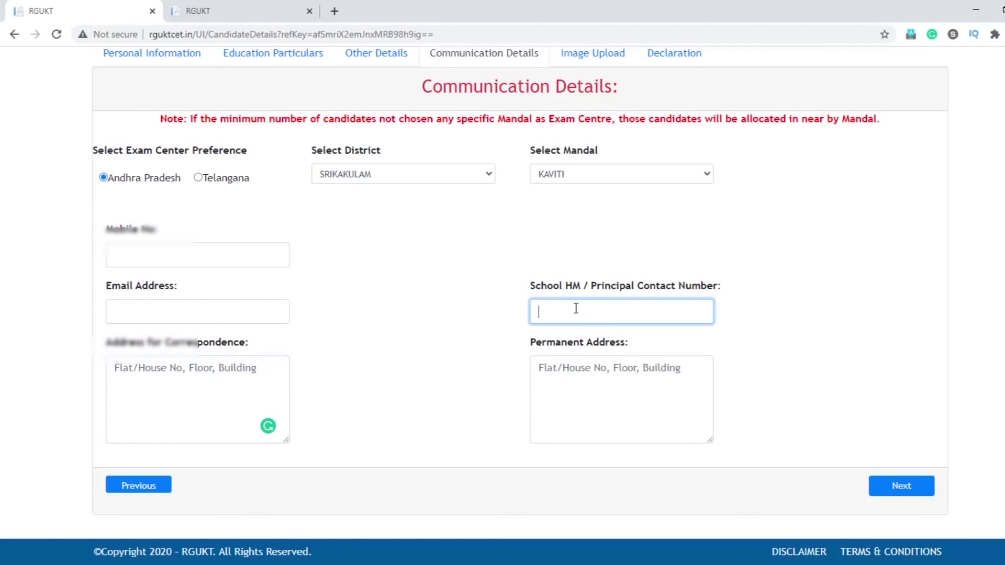
left_click(562, 376)
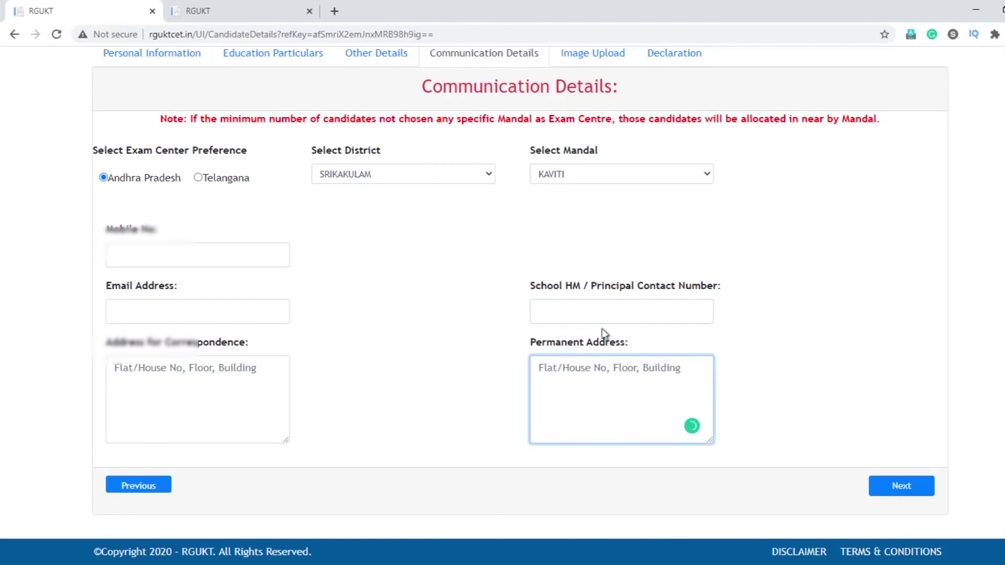
left_click(559, 314)
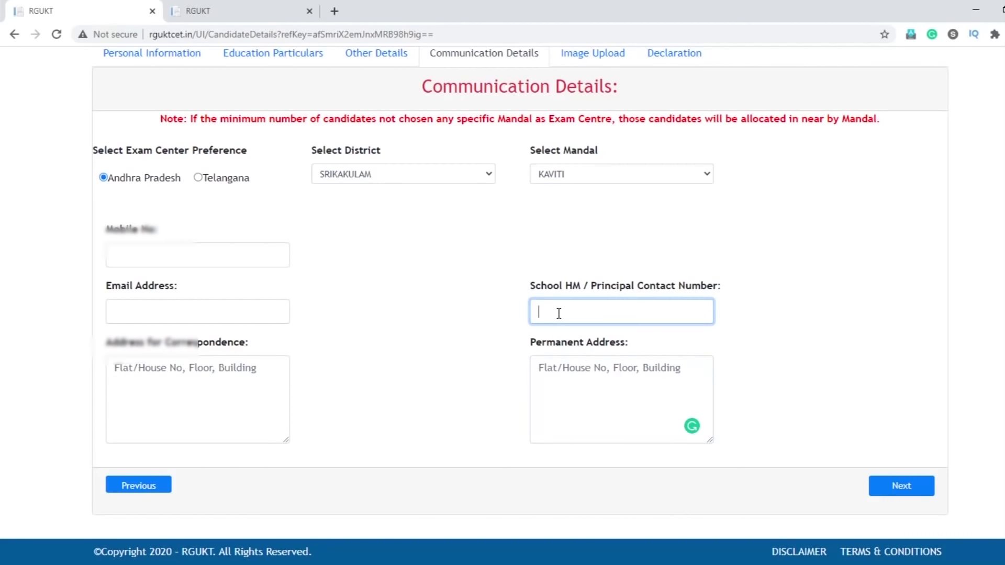
left_click(471, 244)
left_click(562, 311)
left_click(568, 380)
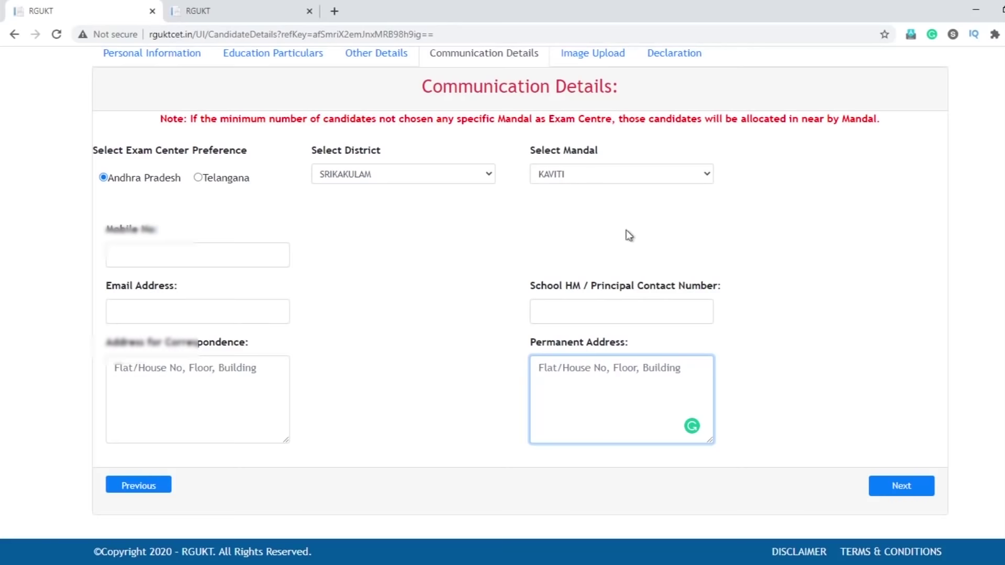
- Open Image Upload, review the photo and hall ticket upload requirements, and highlight the hall ticket's 150 KB to 1 MB file size limit
left_click(589, 56)
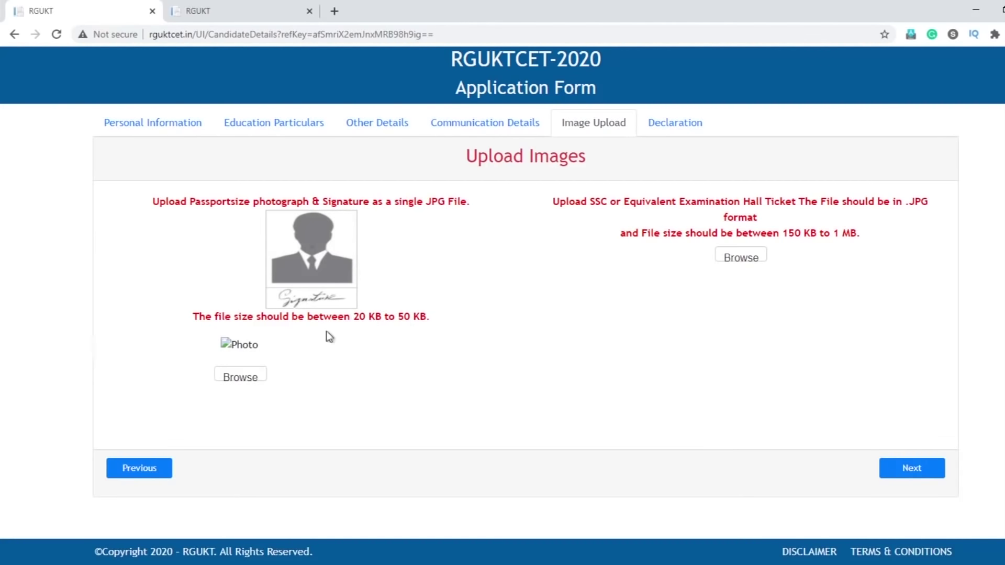
left_click(240, 376)
left_click_drag(553, 203, 931, 204)
left_click_drag(785, 234, 861, 234)
left_click(783, 236)
left_click_drag(780, 230, 867, 238)
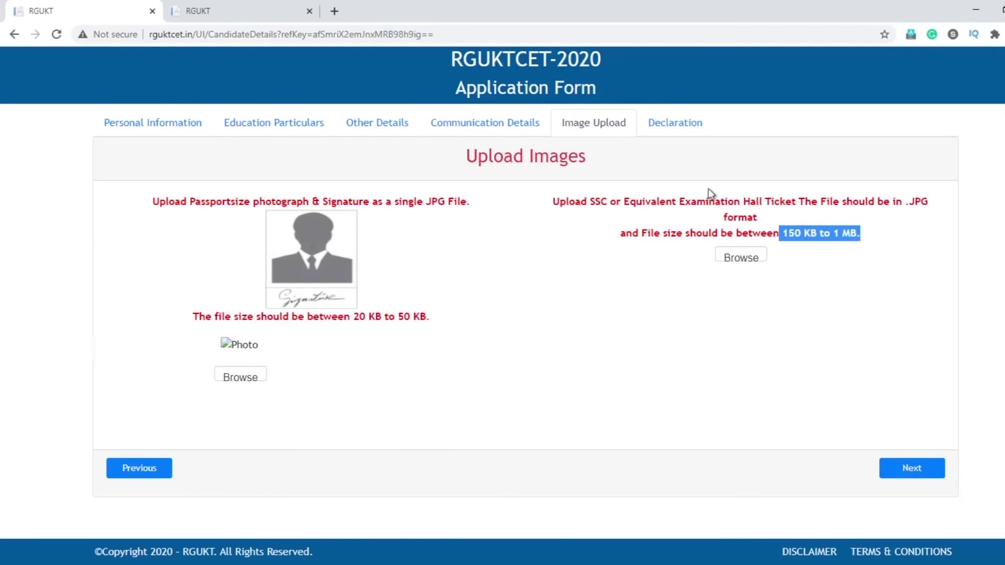